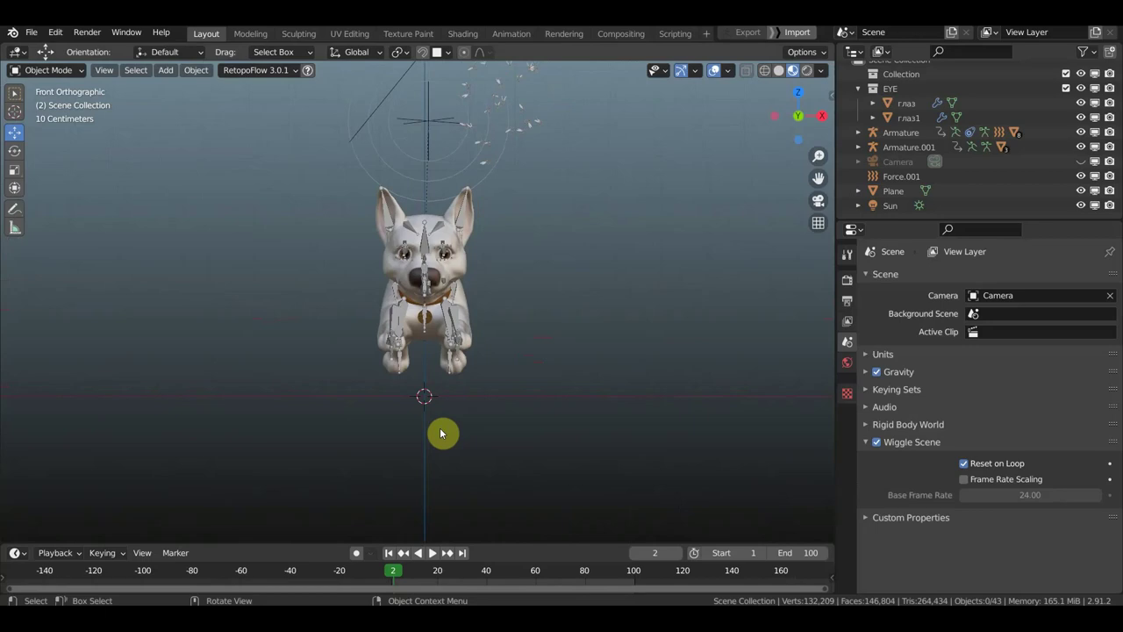
Scale the green ground plane up by about 2.28 so it extends well past the dog
scroll(493, 384, "down", 1)
scroll(493, 381, "down", 1)
mouse_move(493, 381)
middle_mouse_down()
mouse_move(555, 393)
mouse_move(383, 330)
mouse_move(471, 340)
middle_mouse_up()
scroll(383, 329, "down", 3)
scroll(391, 328, "down", 2)
middle_click_drag(585, 328, 458, 340, "shift")
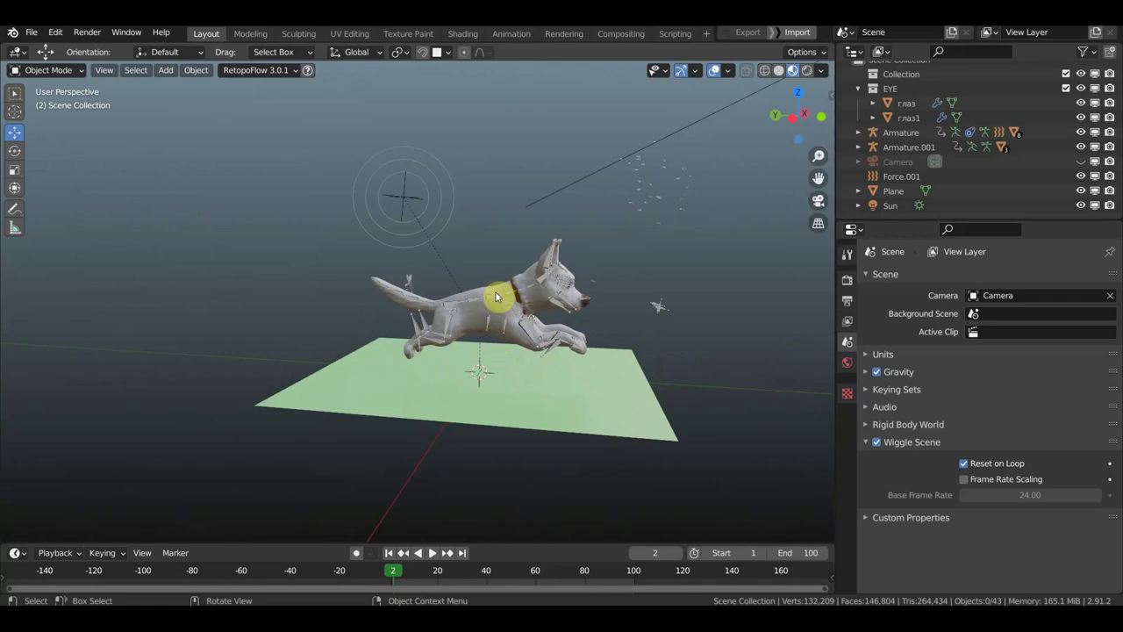
left_click(566, 406)
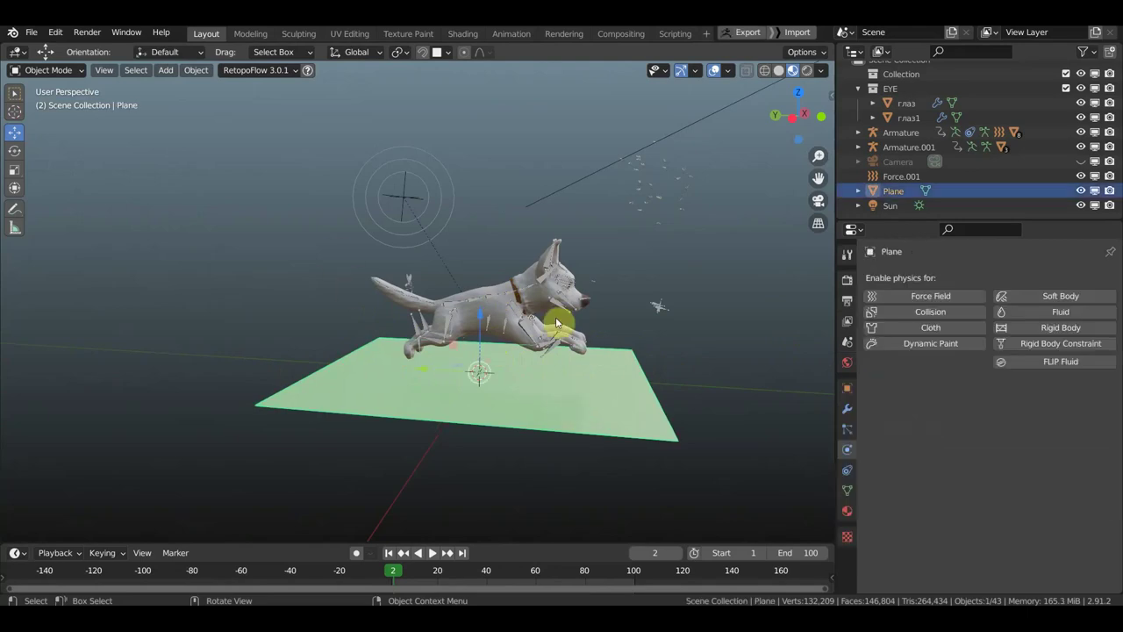
scroll(570, 389, "down", 2)
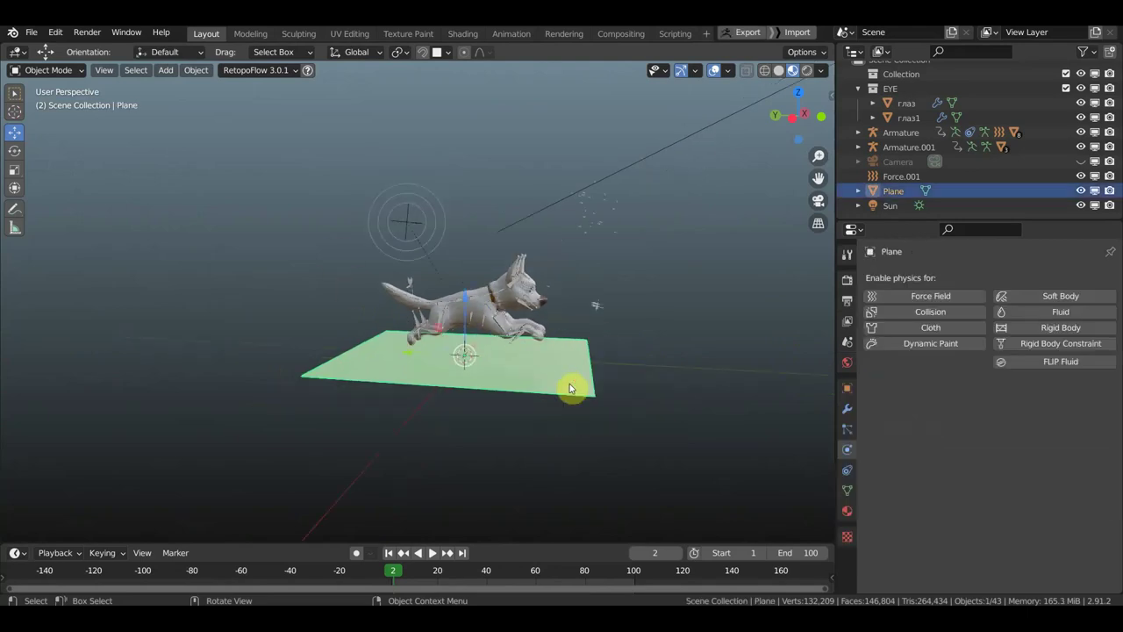
key("s")
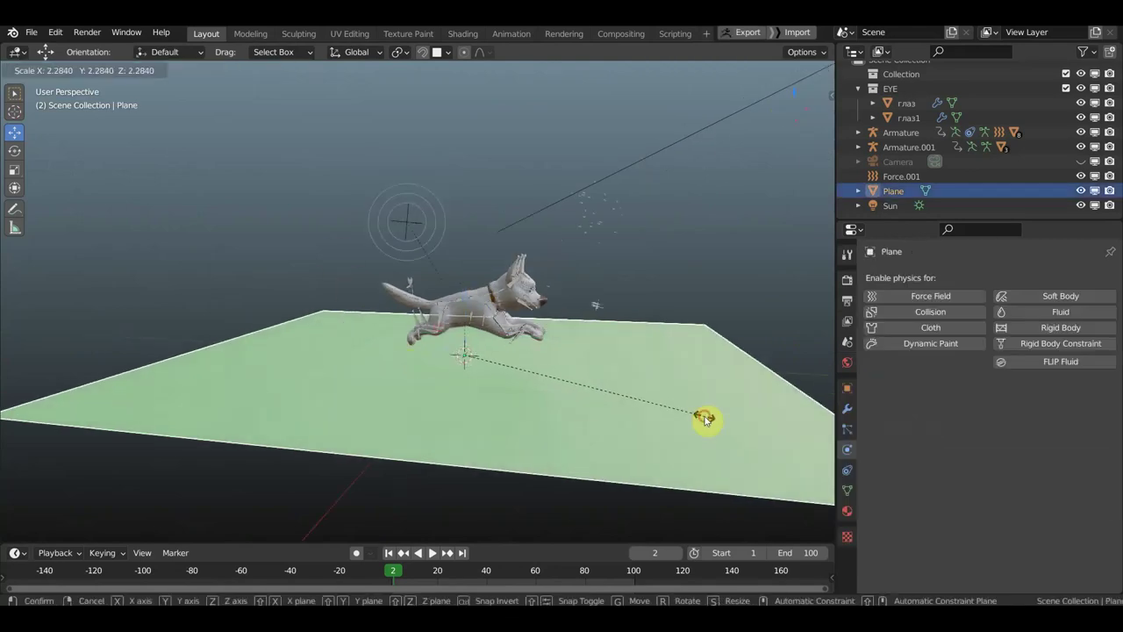
left_click(705, 418)
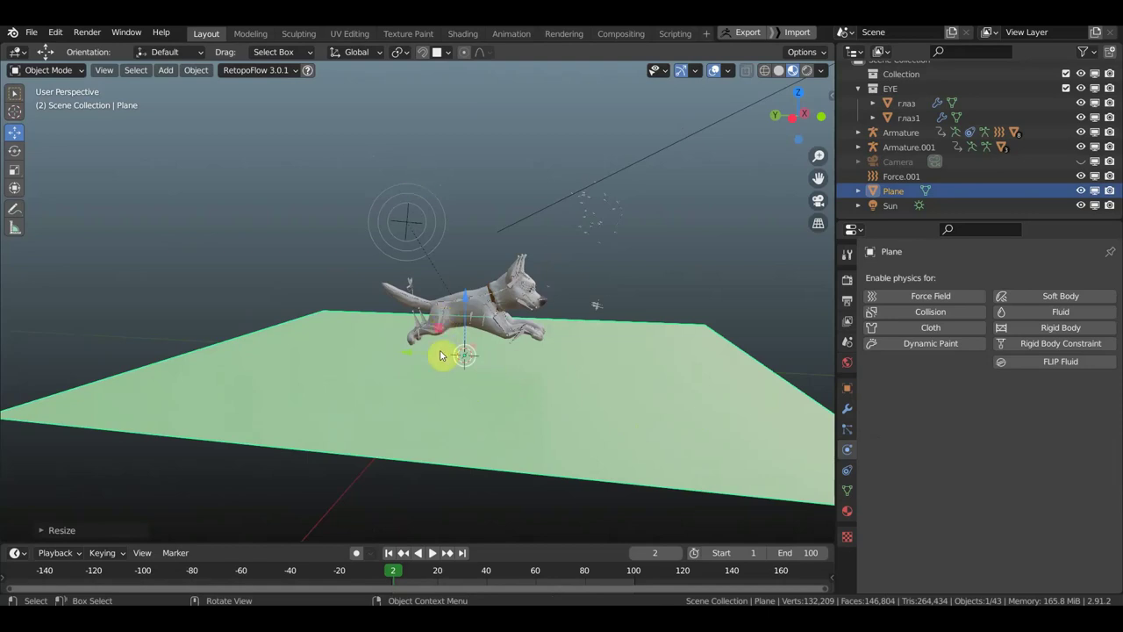
In Edit Mode, subdivide the plane with 10 cuts
left_click(49, 70)
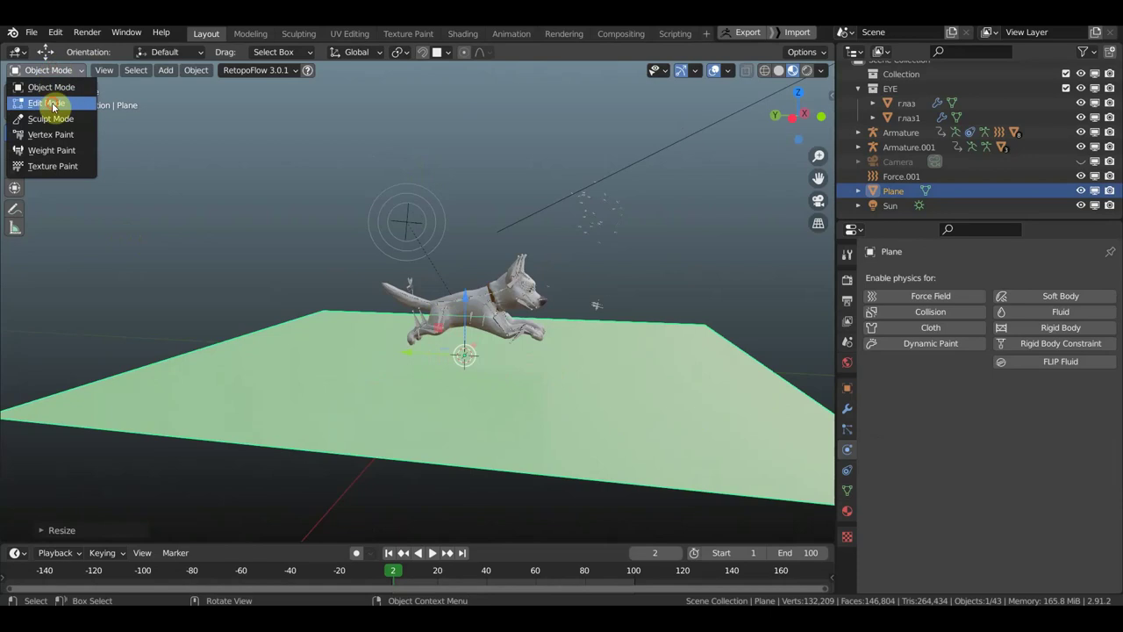
left_click(52, 103)
right_click(342, 420)
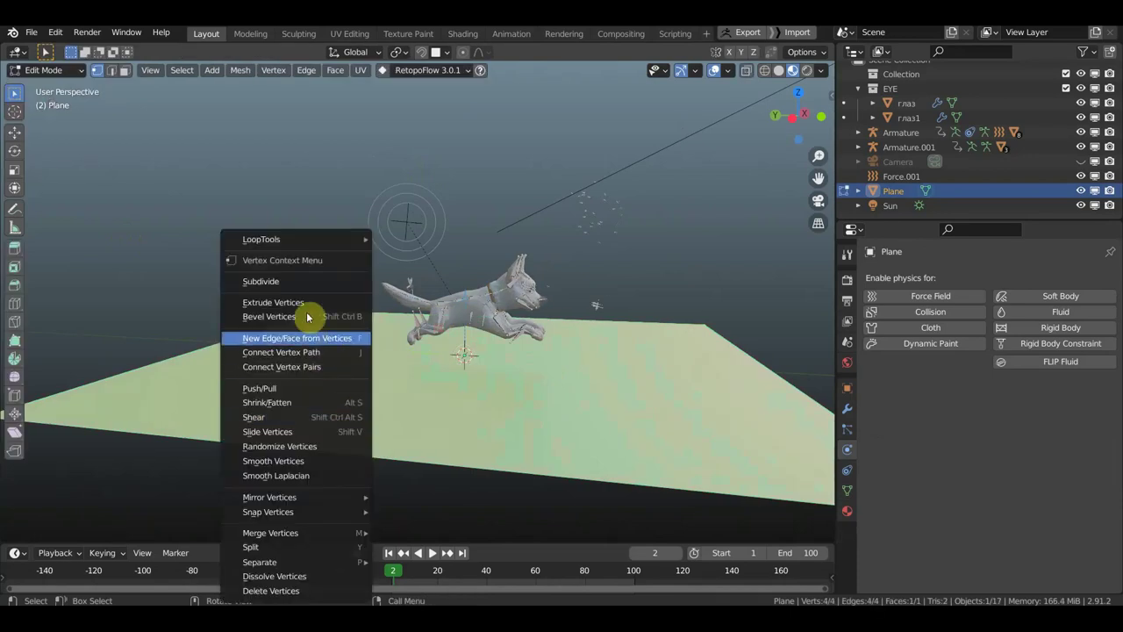
left_click(279, 284)
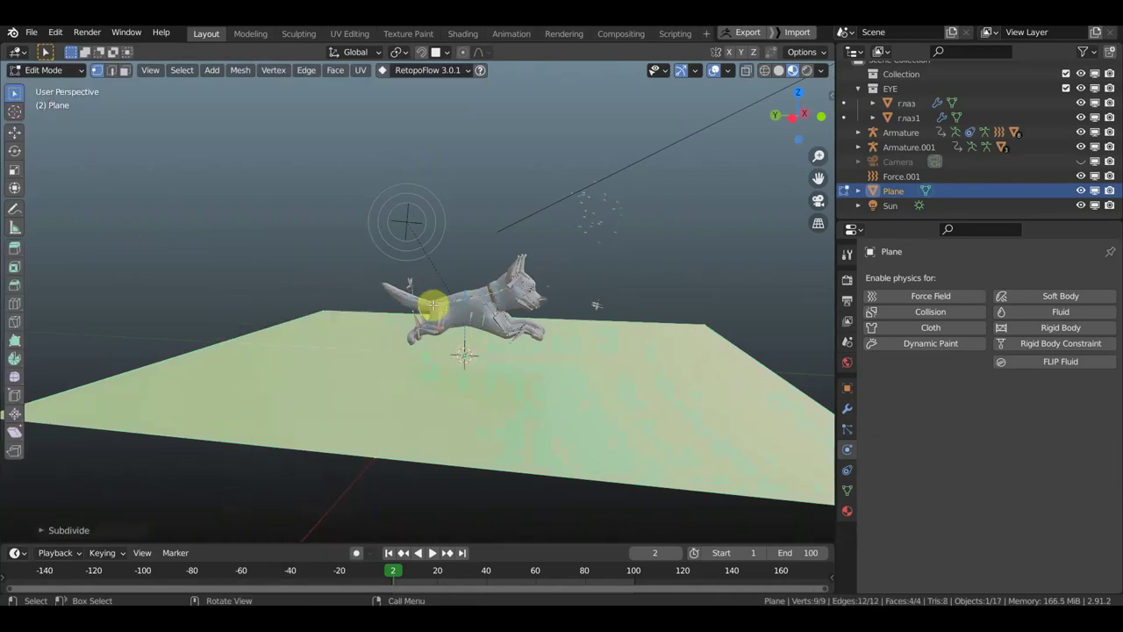
left_click(83, 532)
left_click(224, 430)
left_click(225, 430)
left_click(225, 430)
left_click(225, 430)
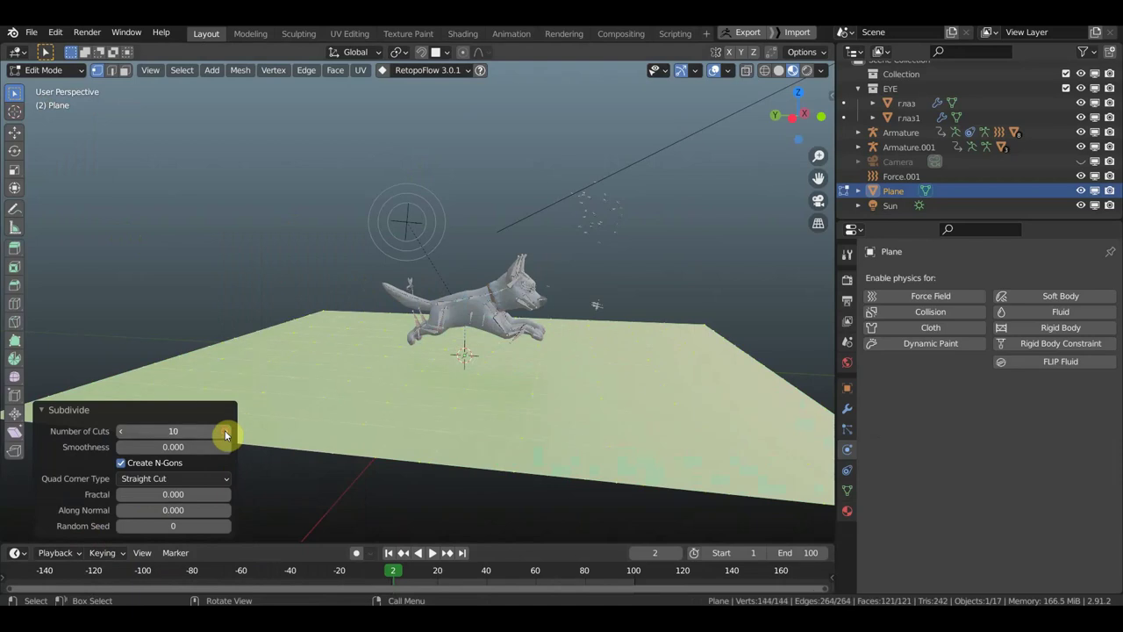
Subdivide the plane a second time, deselect, and return to Object Mode
right_click(325, 371)
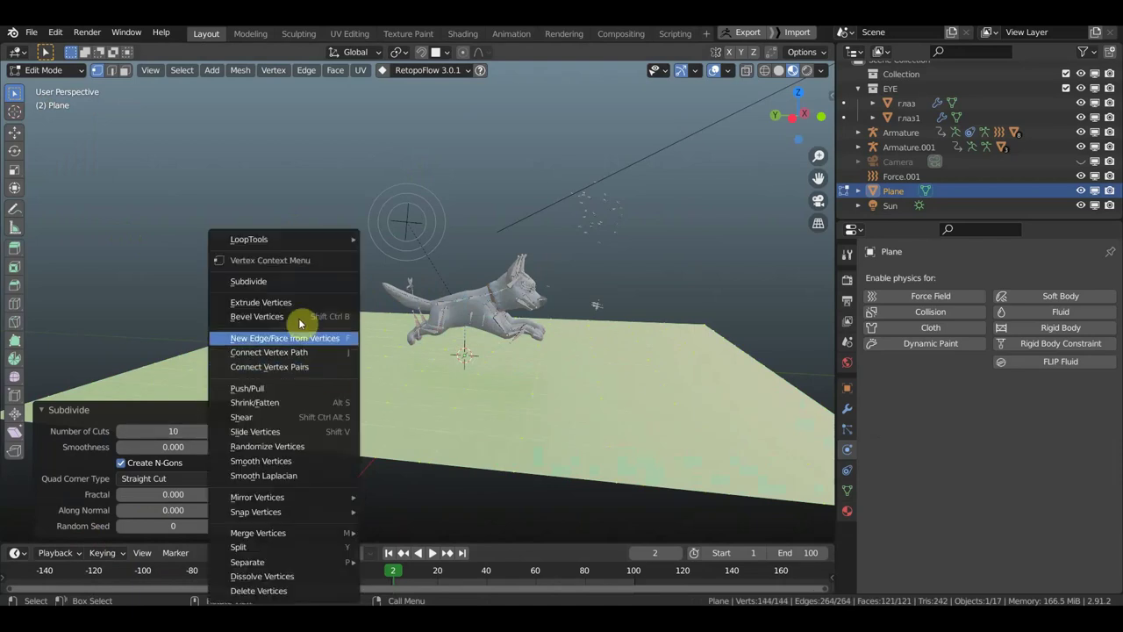
left_click(288, 282)
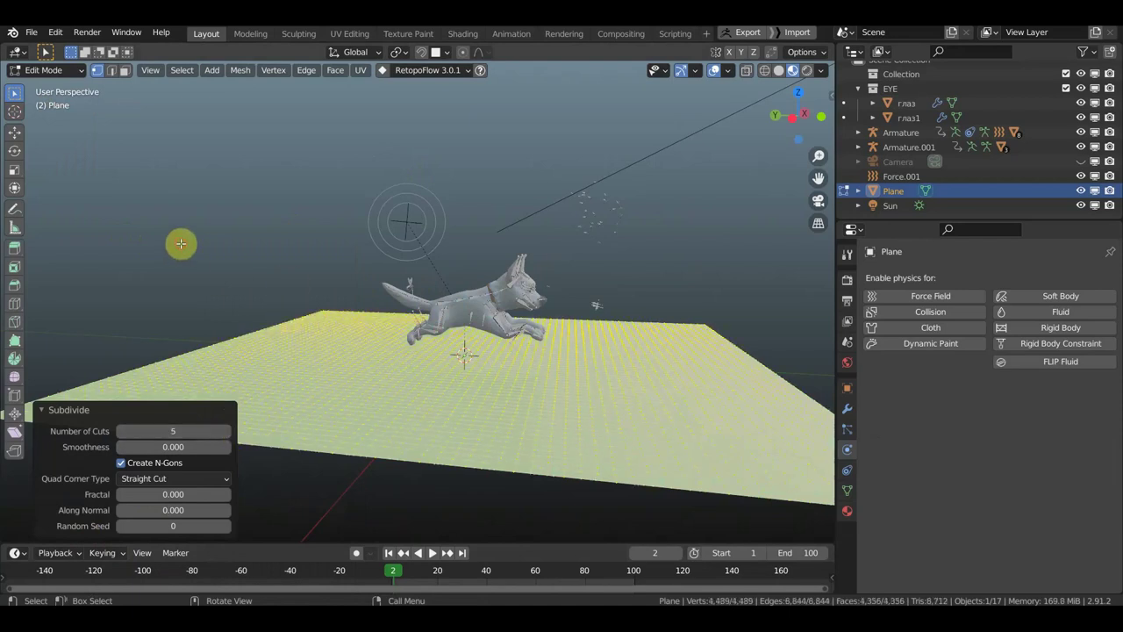
left_click(161, 280)
scroll(442, 371, "down", 3)
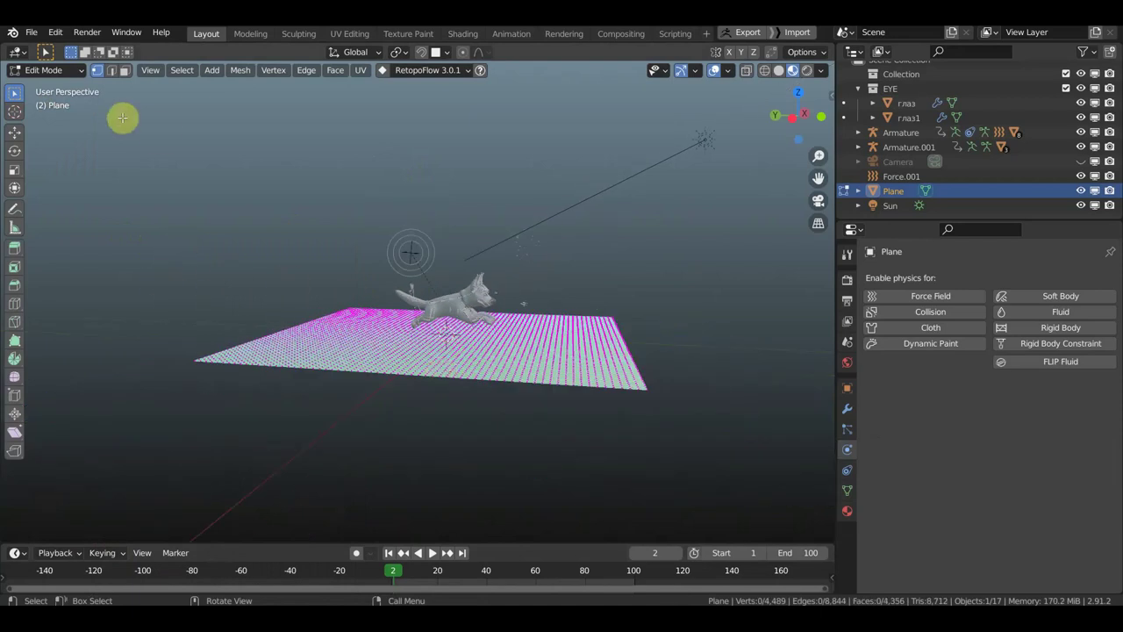
left_click(51, 70)
left_click(51, 84)
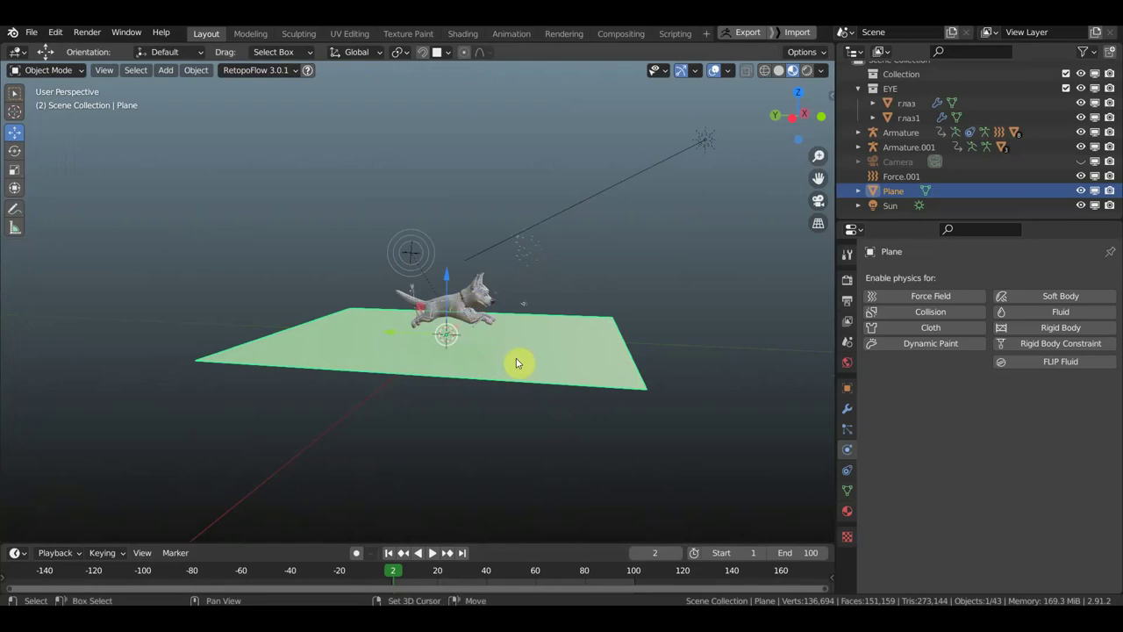
Add a UV sphere and raise it 11.388 m along Z above the dog
key("shift+a")
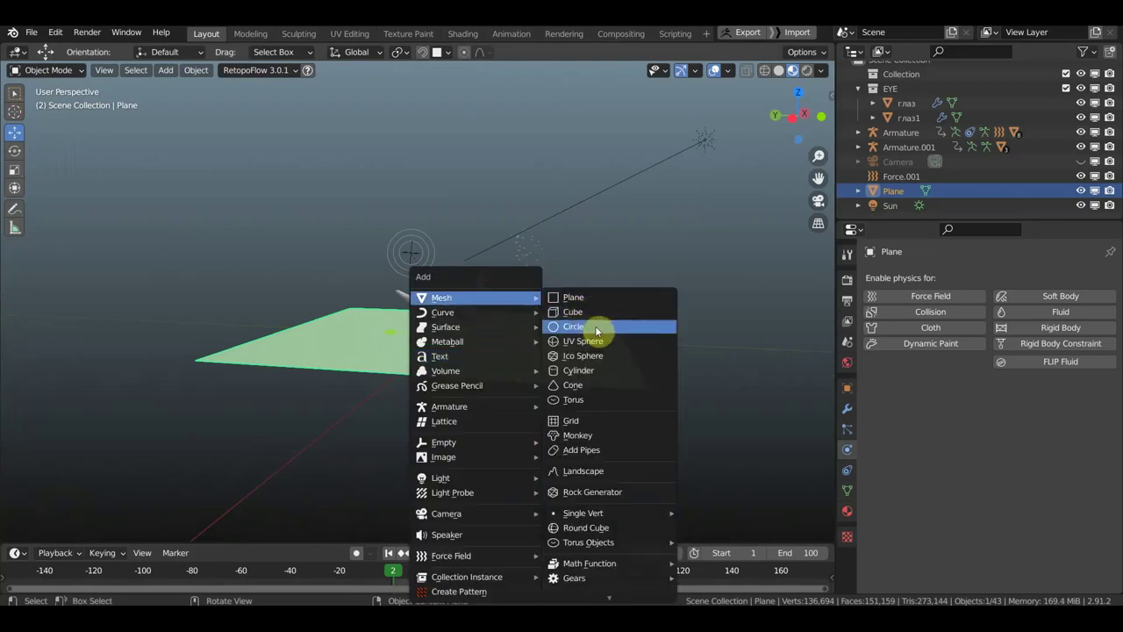
left_click(581, 343)
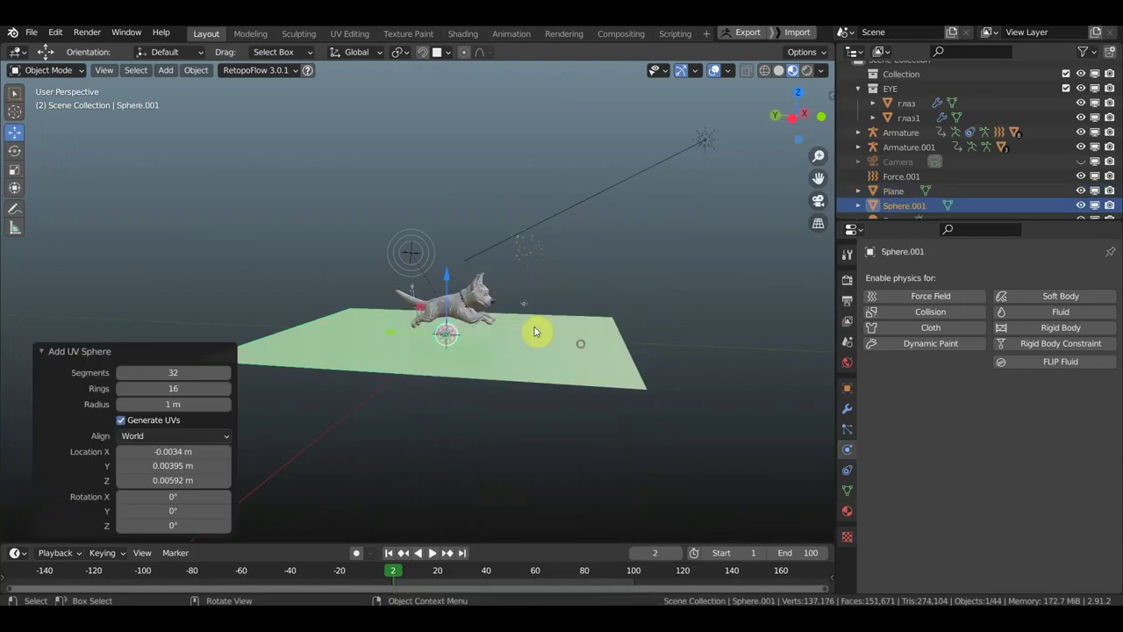
key("g")
key("z")
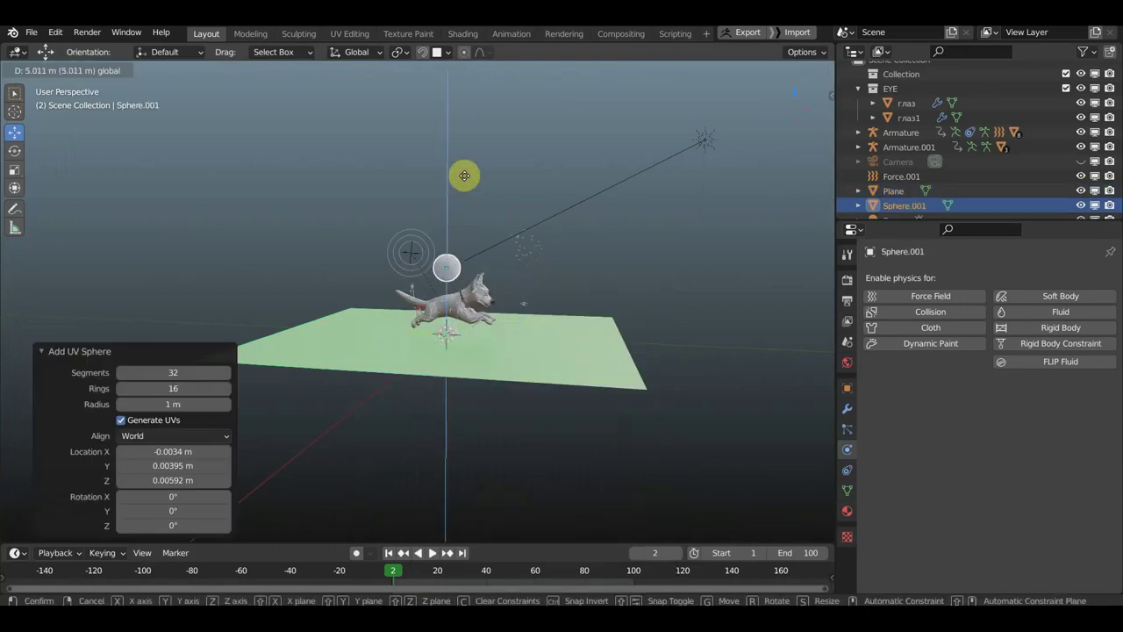
left_click(565, 130)
scroll(1028, 183, "down", 1)
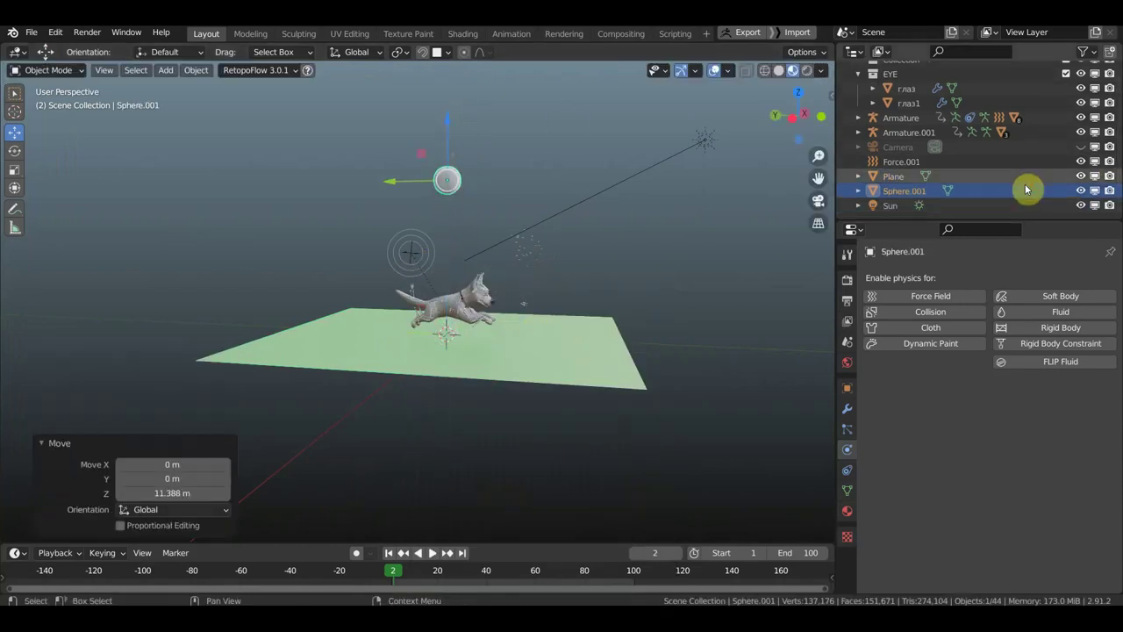
Hide the Sun lamp, select all objects, and undo a trial vertical move
left_click(1094, 206)
key("a")
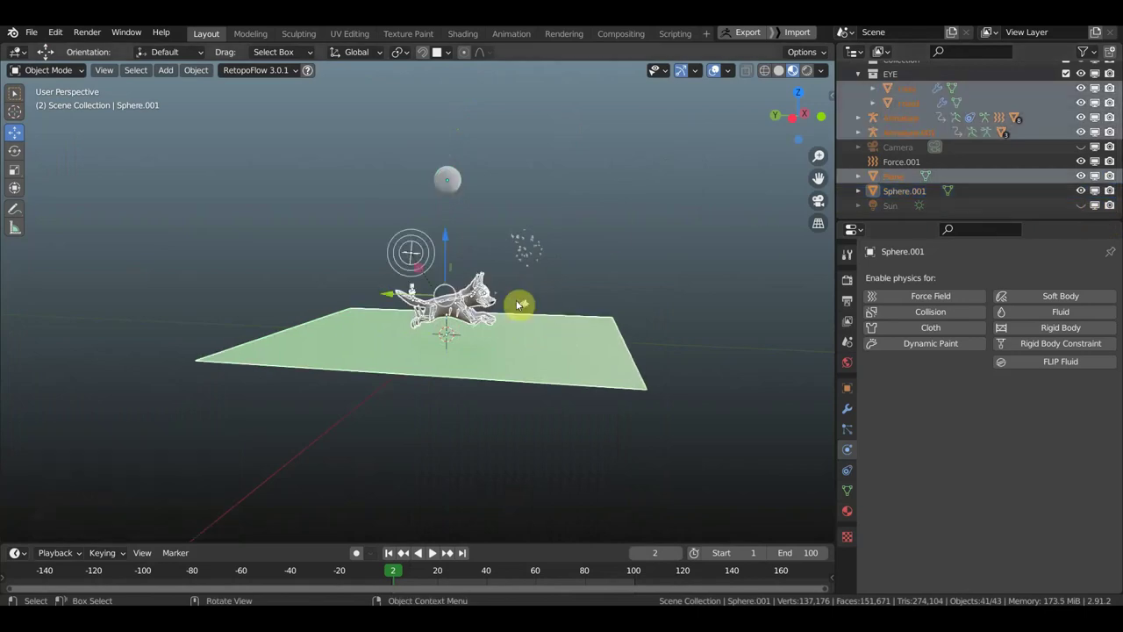
middle_click_drag(519, 304, 449, 229)
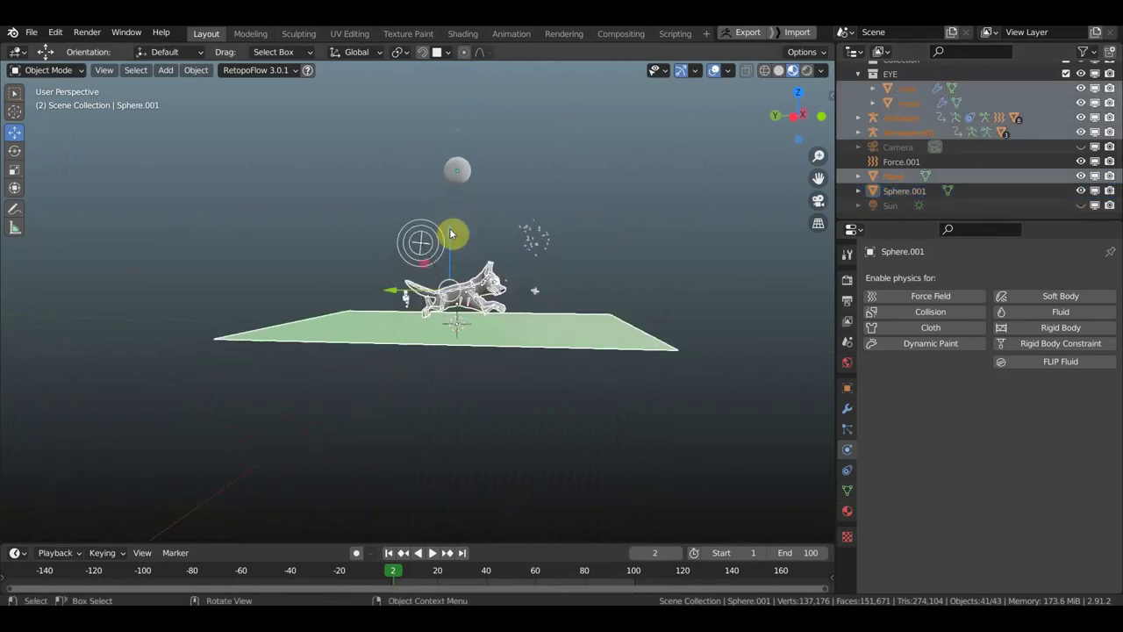
scroll(474, 267, "up", 2)
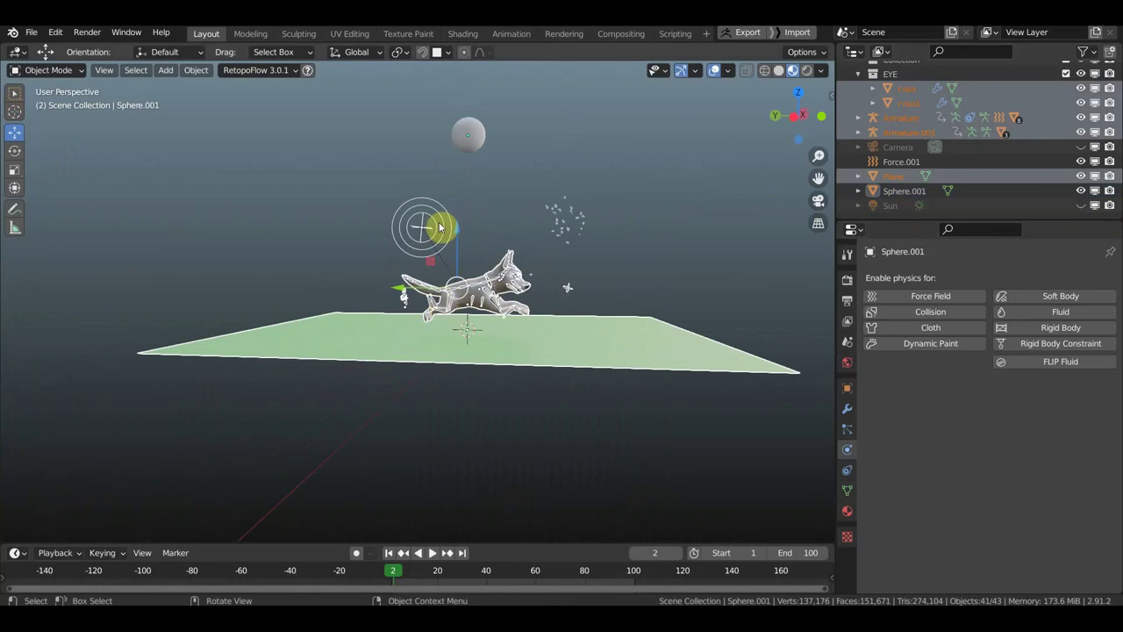
mouse_move(456, 232)
left_mouse_down()
mouse_move(460, 254)
mouse_move(474, 208)
mouse_move(559, 305)
left_mouse_up()
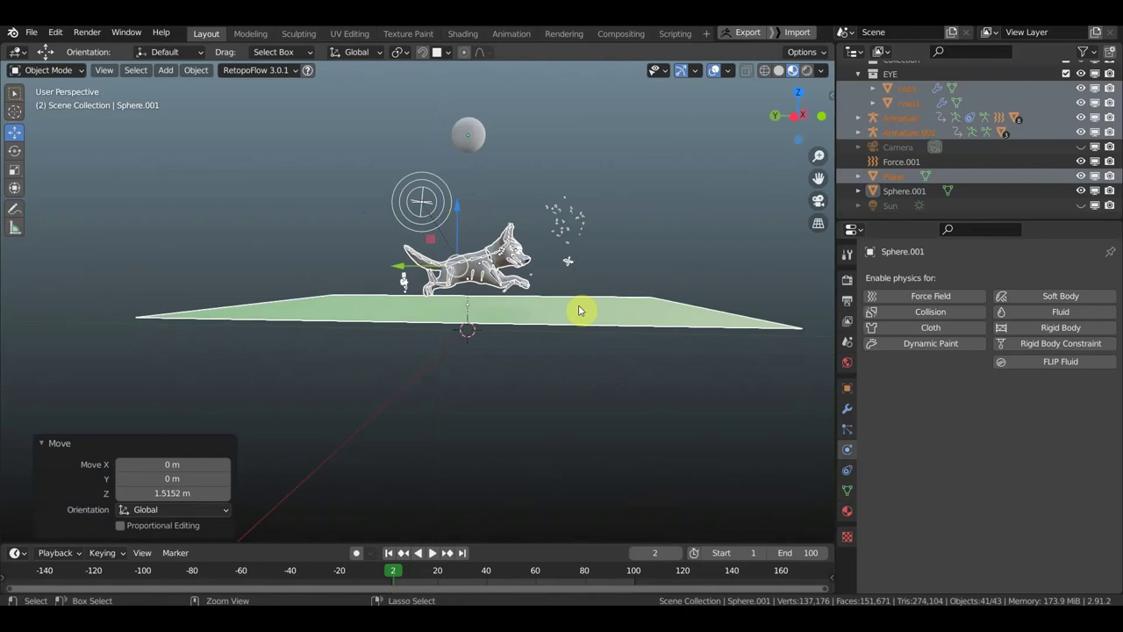
key("ctrl+z")
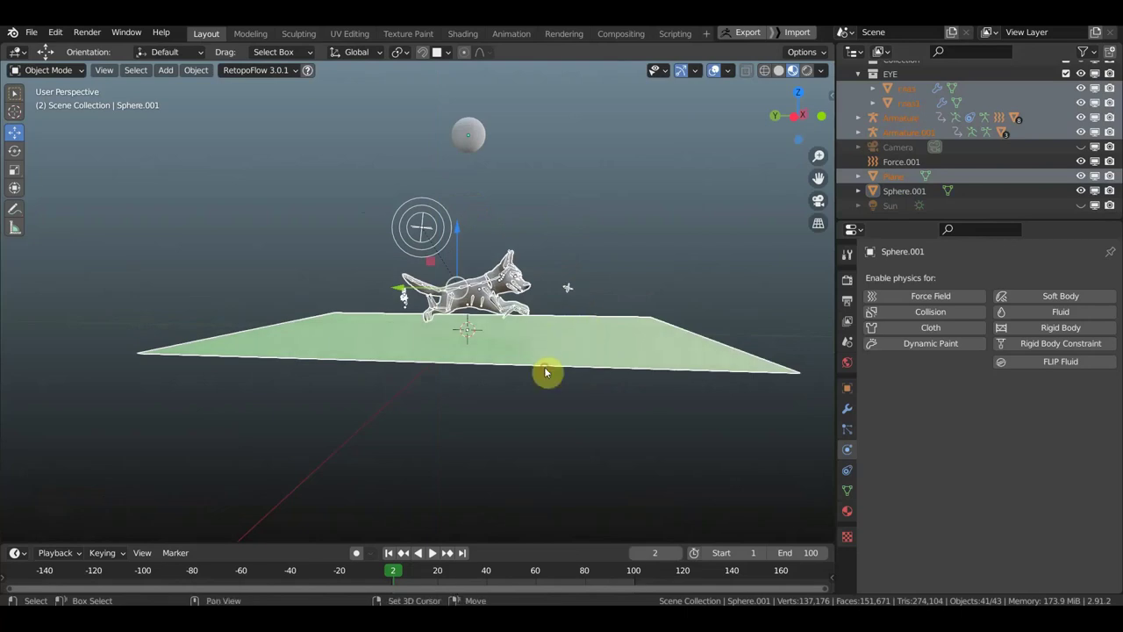
Exclude the plane from the selection and lower the dog and rigs beneath it
left_click(544, 367)
left_click(553, 354, "shift")
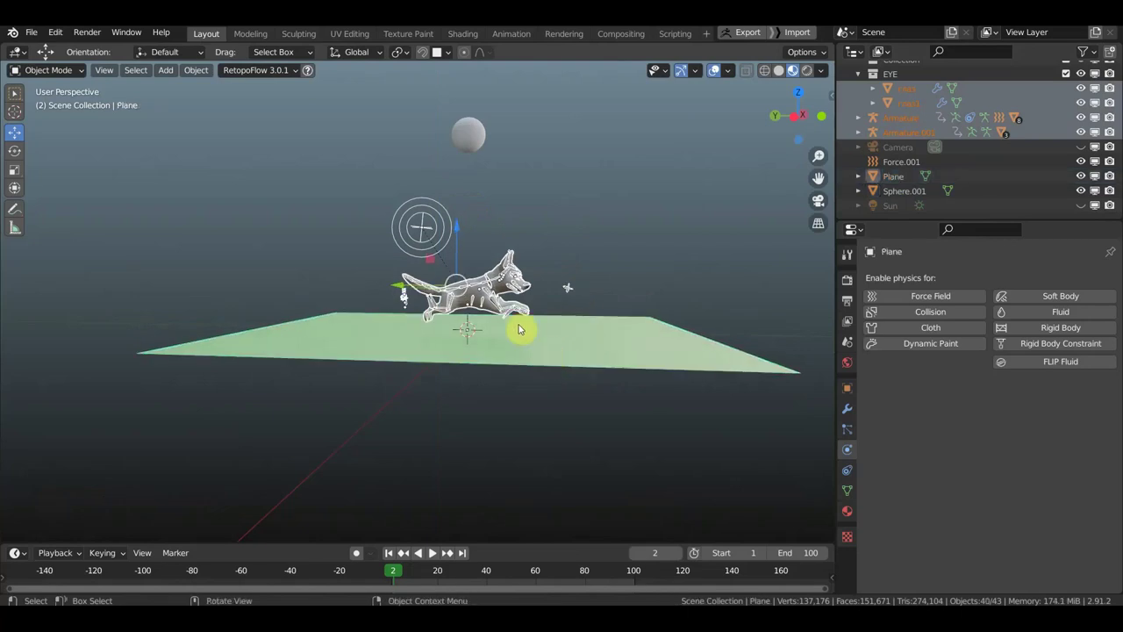
left_click_drag(458, 227, 471, 323)
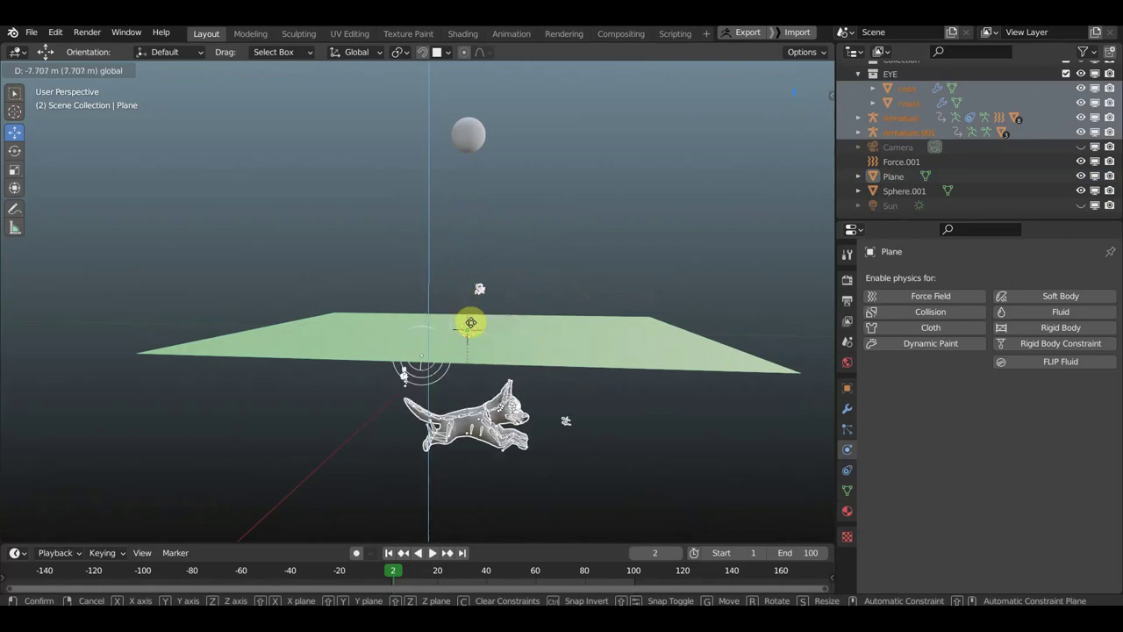
left_click(465, 171)
Lower Sphere.001 along Z to sit just above the plane
left_click(466, 132)
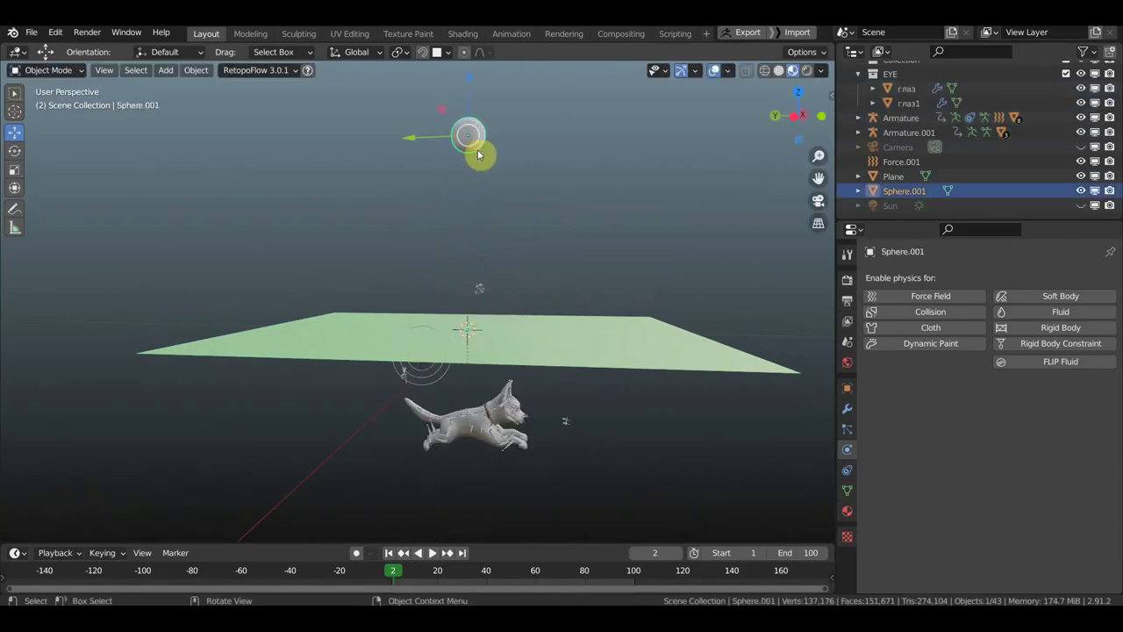
scroll(463, 114, "down", 2)
left_click_drag(458, 131, 469, 227)
left_click(597, 343)
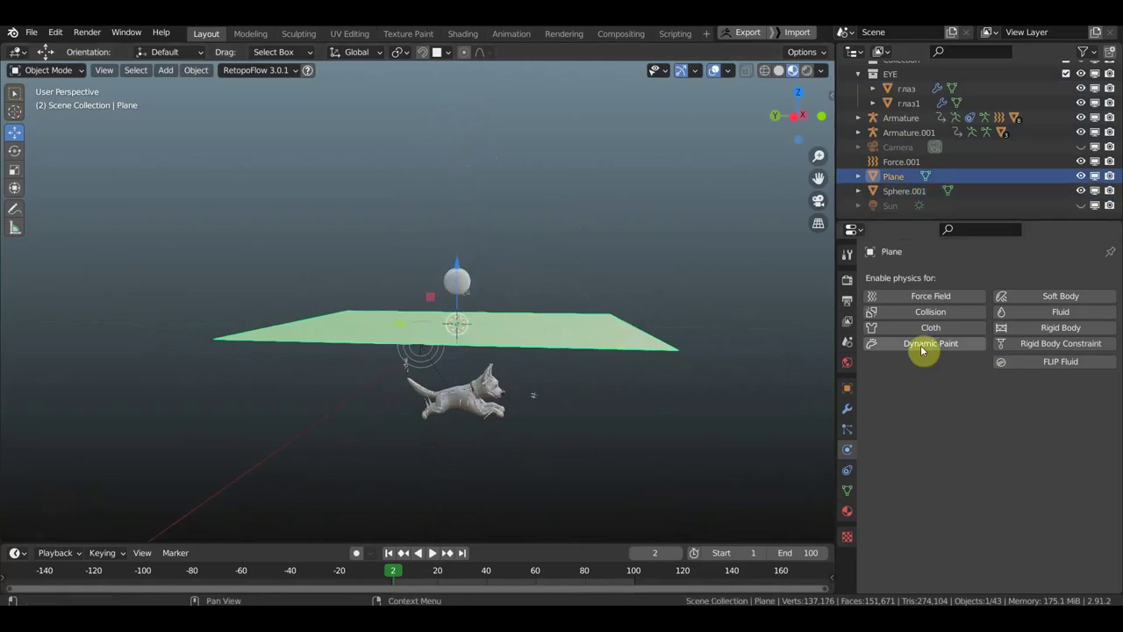
Add a Warp modifier to the ground plane
left_click(848, 409)
left_click(913, 279)
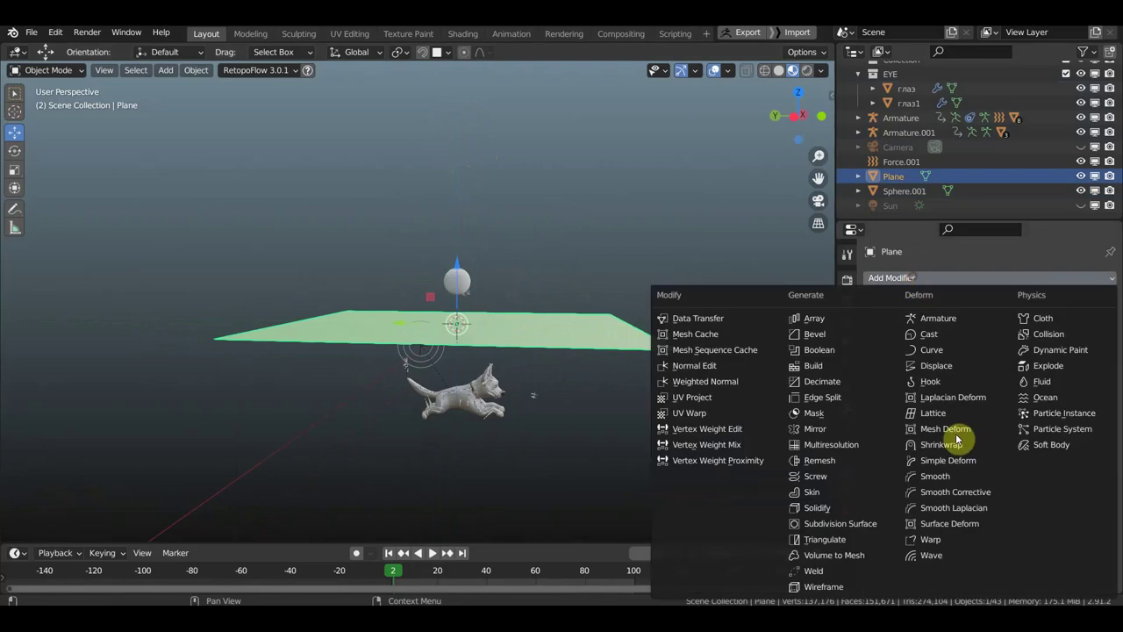
left_click(936, 539)
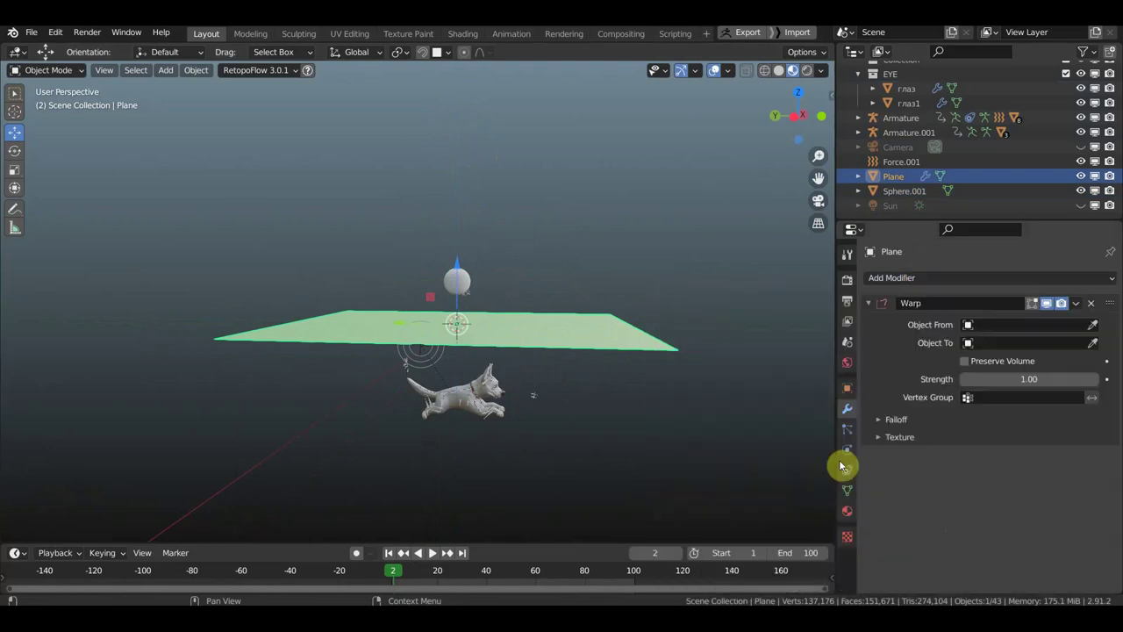
Set the Warp's Object From to the dog body (BOLT тело) and Object To to Sphere.001
left_click(1092, 325)
left_click(456, 395)
left_click(1093, 342)
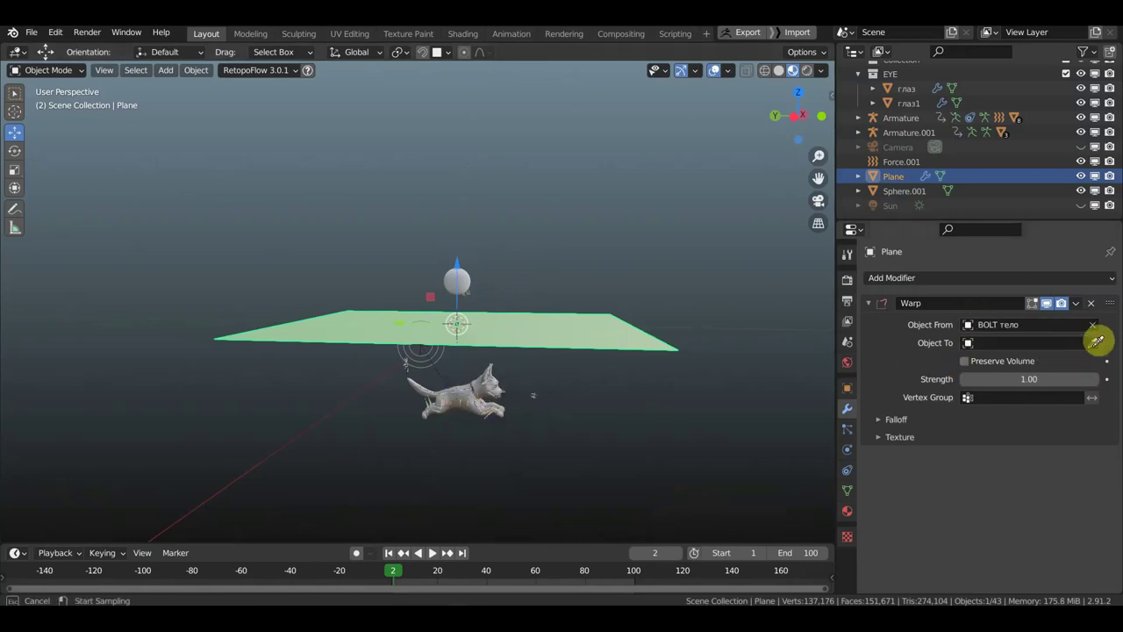
left_click(471, 274)
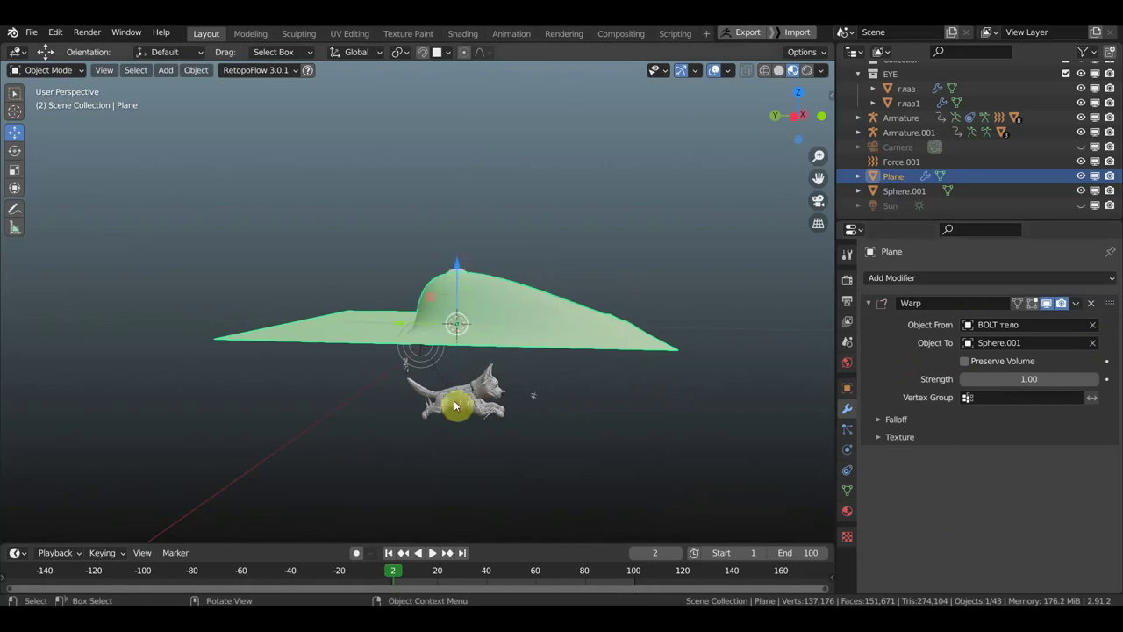
scroll(466, 401, "up", 3)
scroll(478, 421, "down", 1)
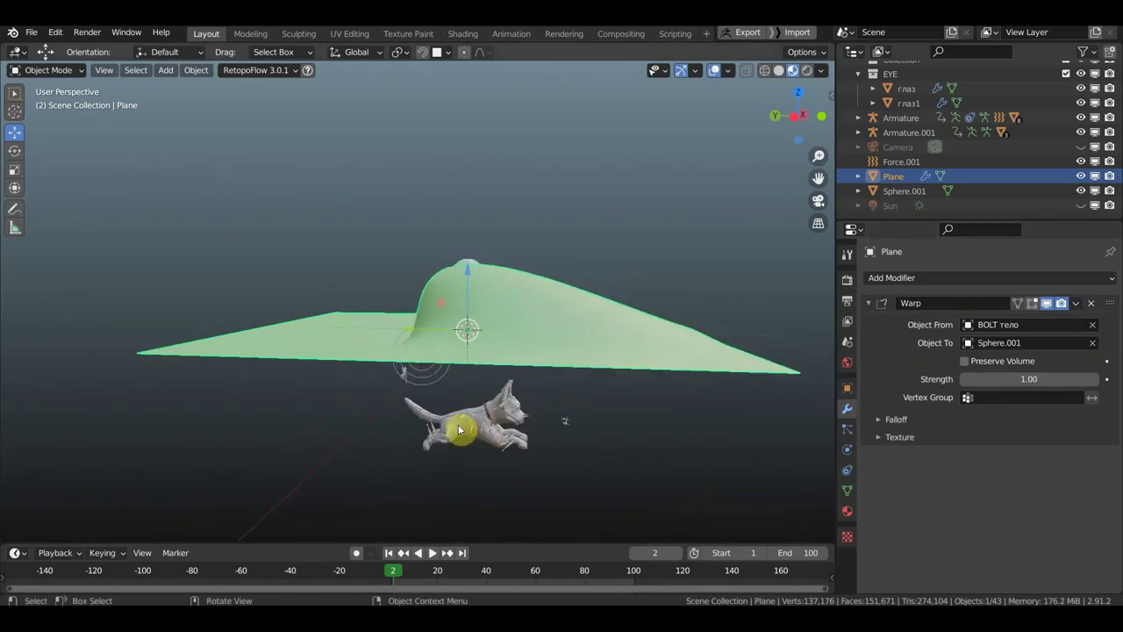
left_click(460, 428)
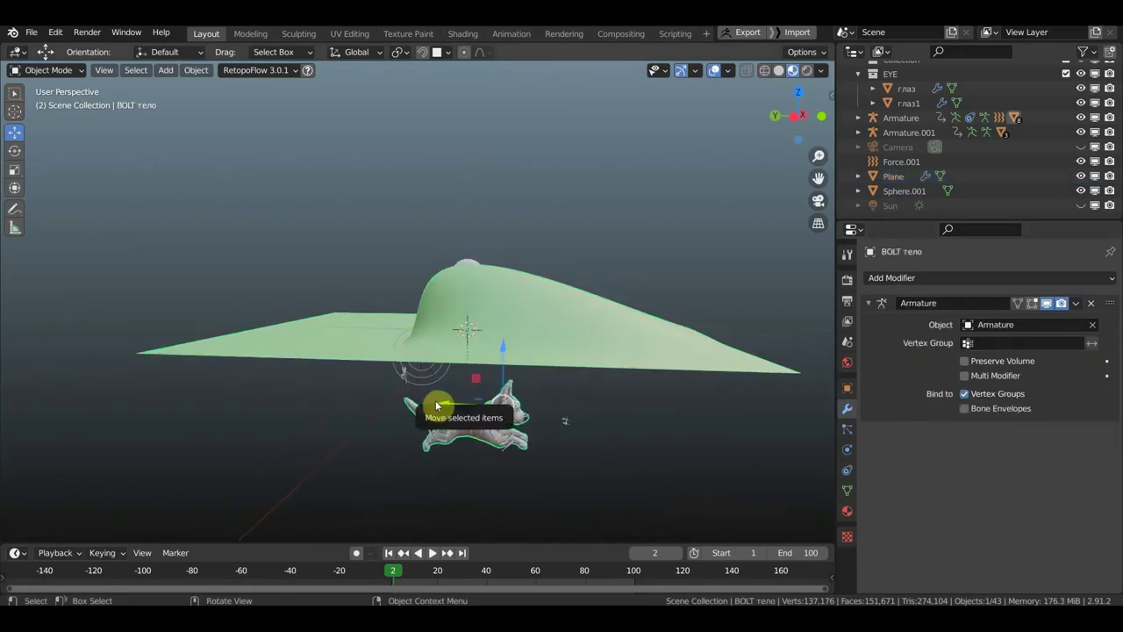
Move the dog Armature to 4.12 m along Y and lower the plane's Warp strength to 0.60
mouse_move(464, 404)
left_mouse_down()
mouse_move(675, 428)
mouse_move(659, 420)
left_mouse_up()
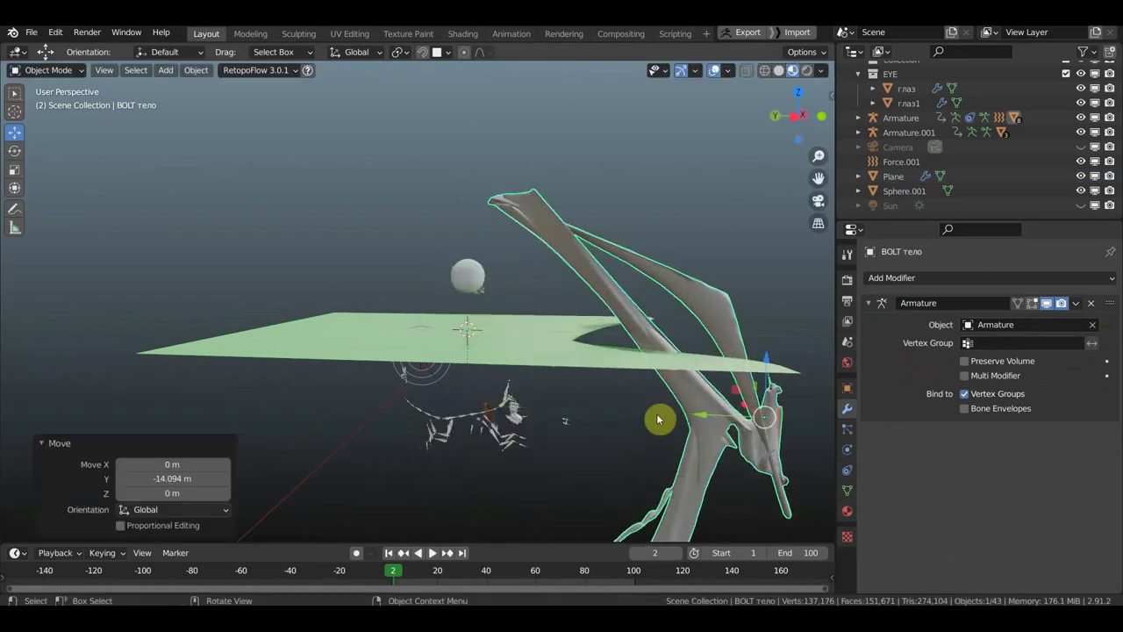
key("ctrl+z")
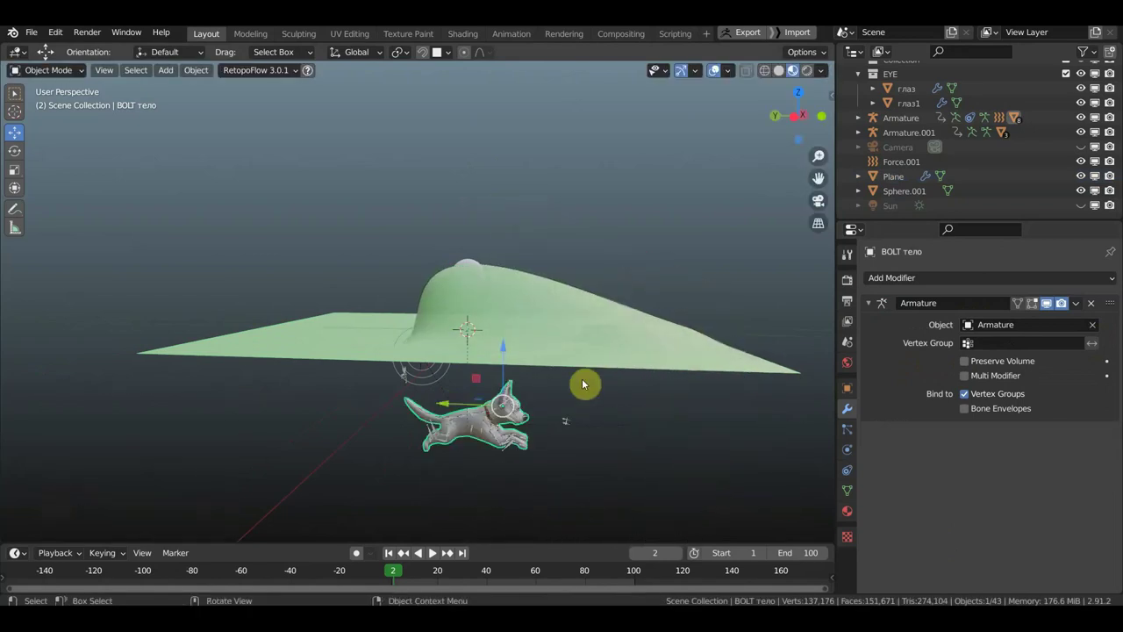
left_click(436, 427)
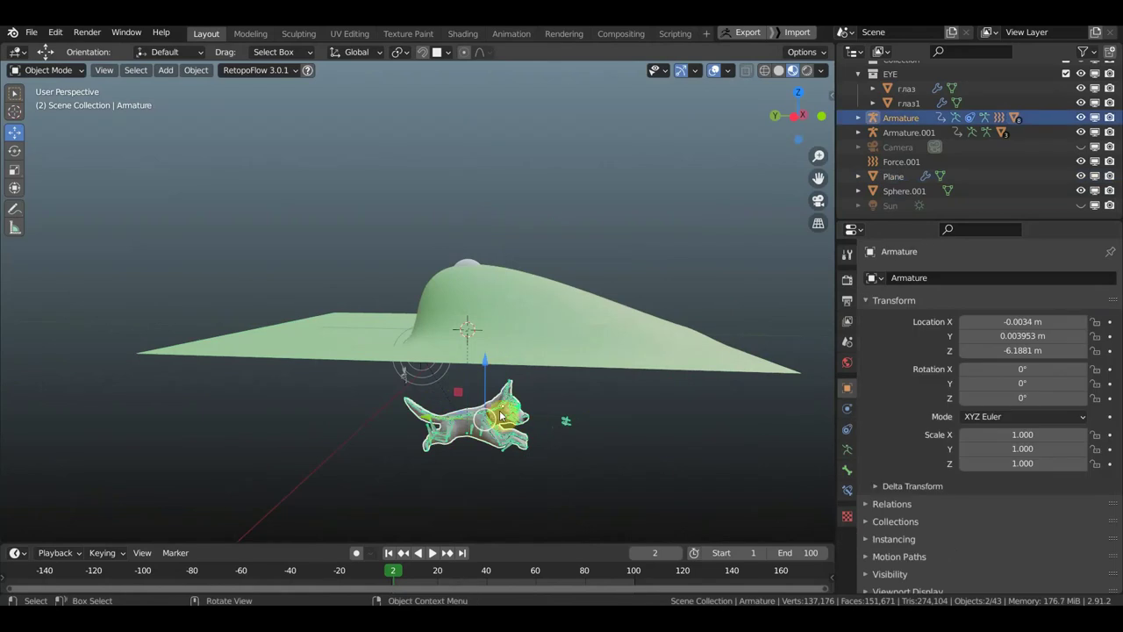
key("g")
key("y")
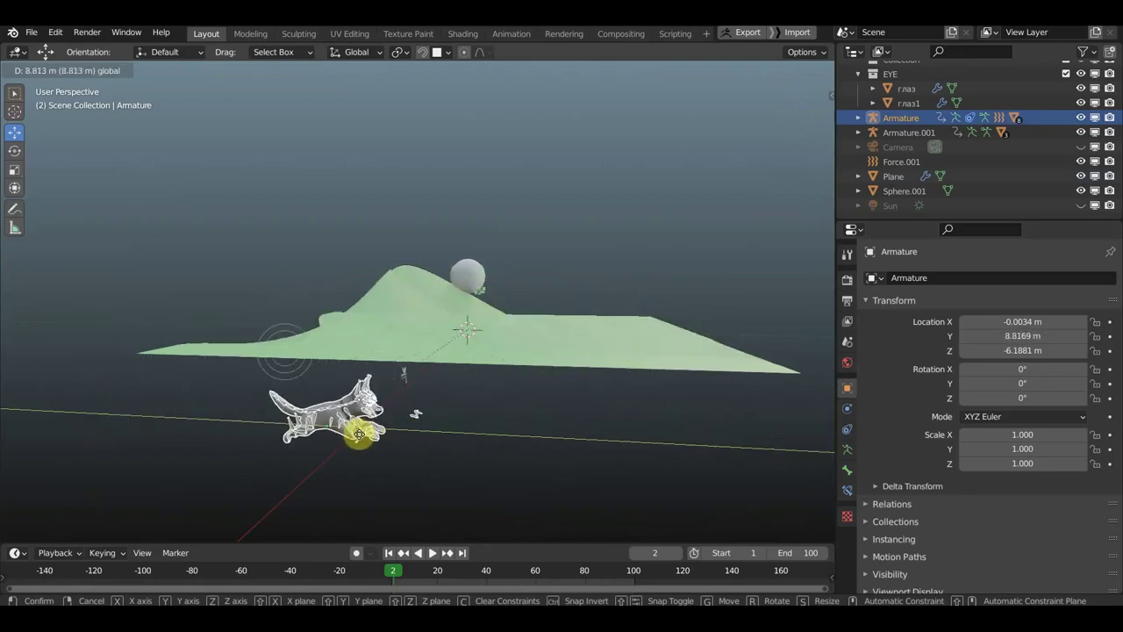
left_click(421, 445)
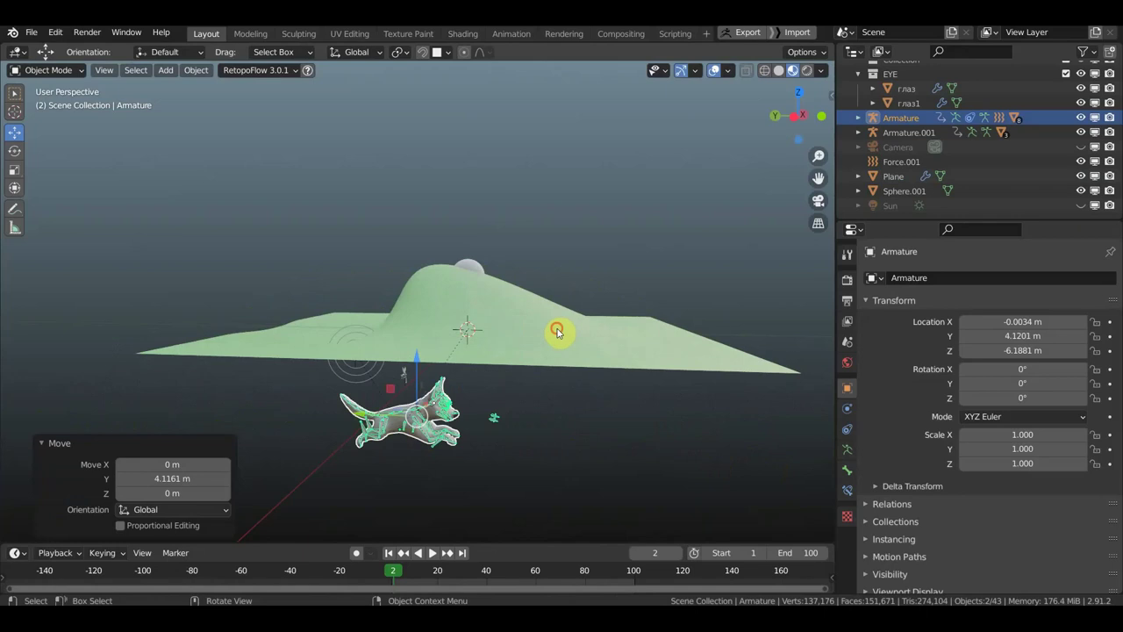
left_click(559, 333)
mouse_move(1033, 378)
left_mouse_down()
mouse_move(960, 386)
mouse_move(970, 375)
left_mouse_up()
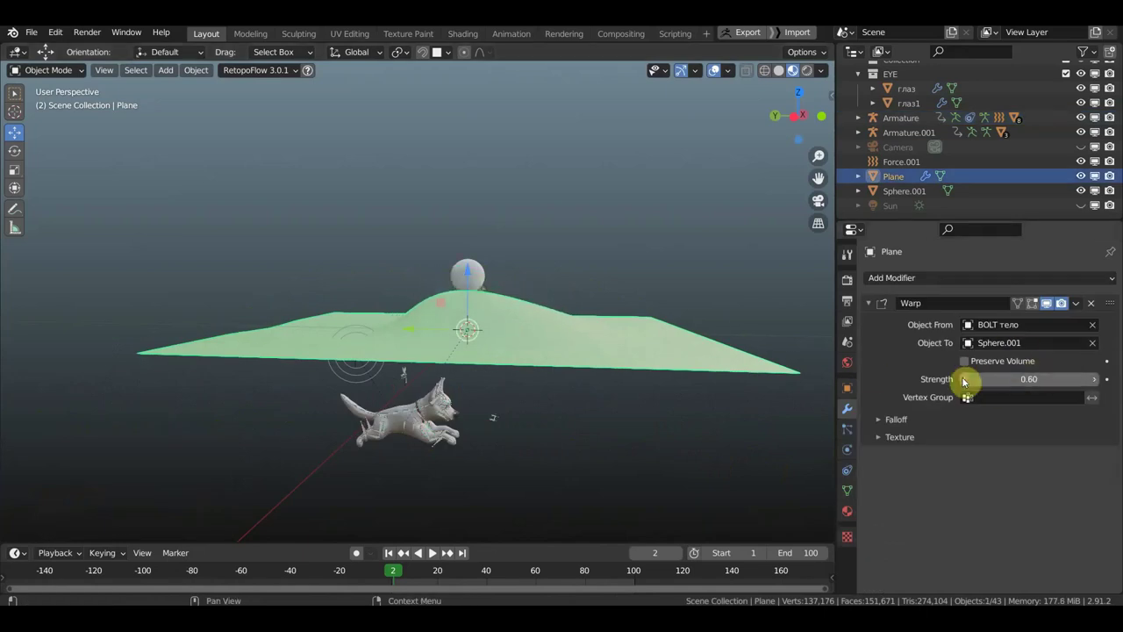
Lower the Warp strength to 0.40 and shrink the falloff radius to 0.6 m
left_click(967, 378)
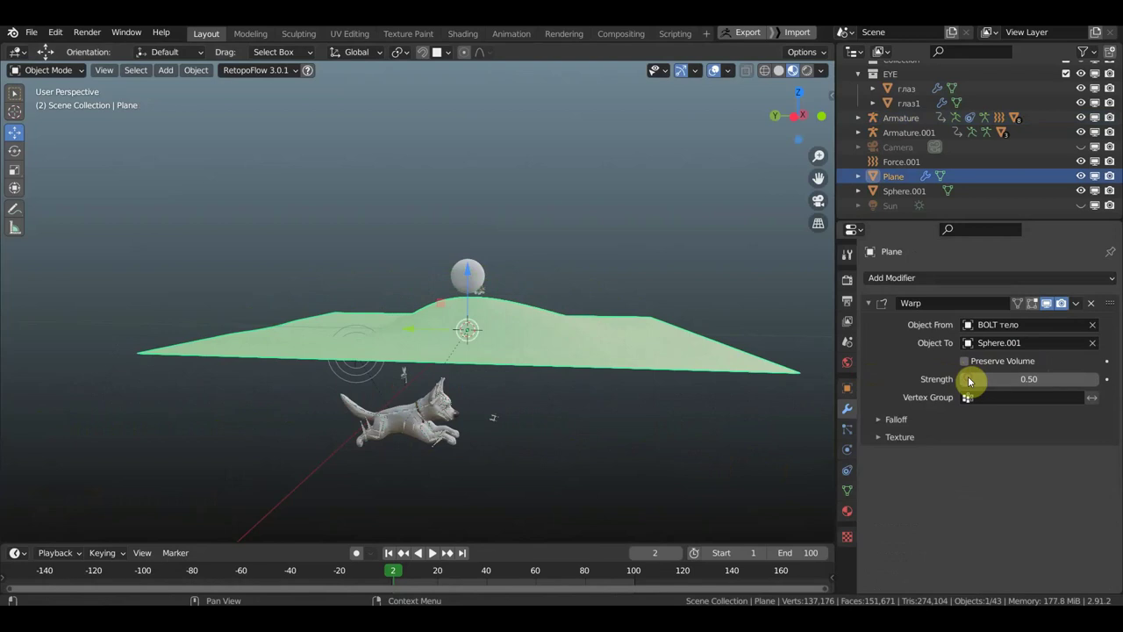
left_click(969, 379)
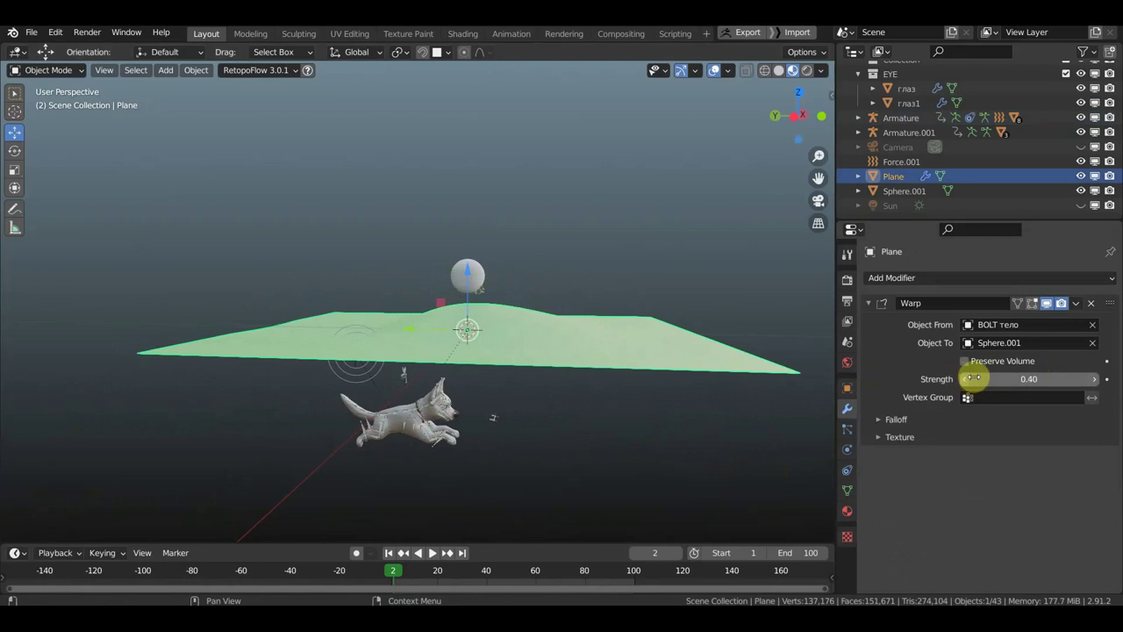
left_click(880, 421)
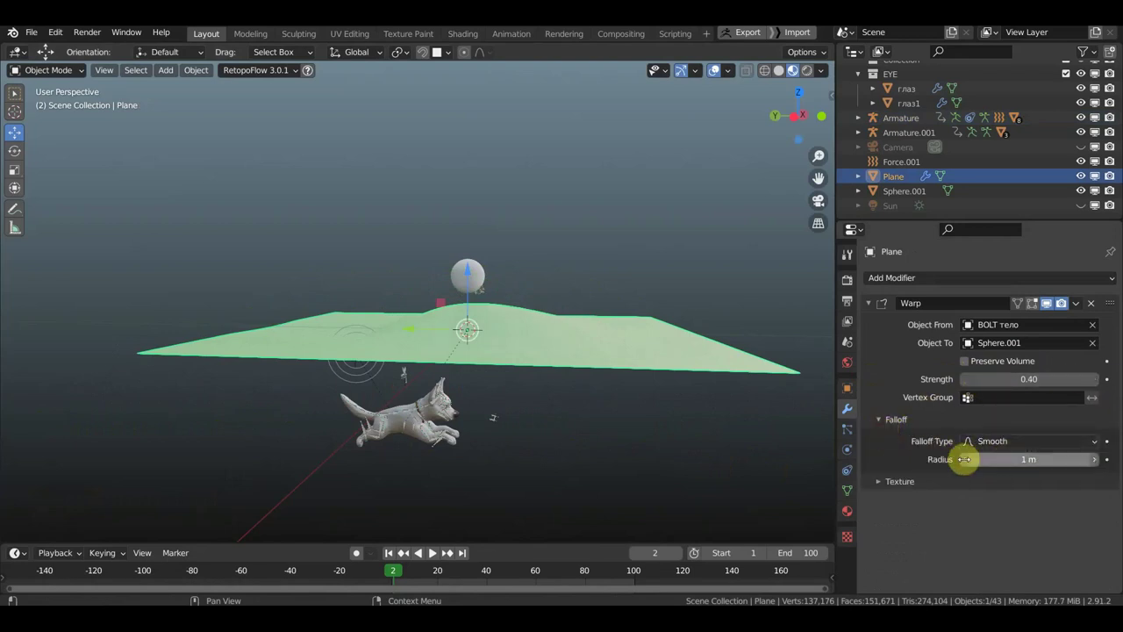
left_click(965, 459)
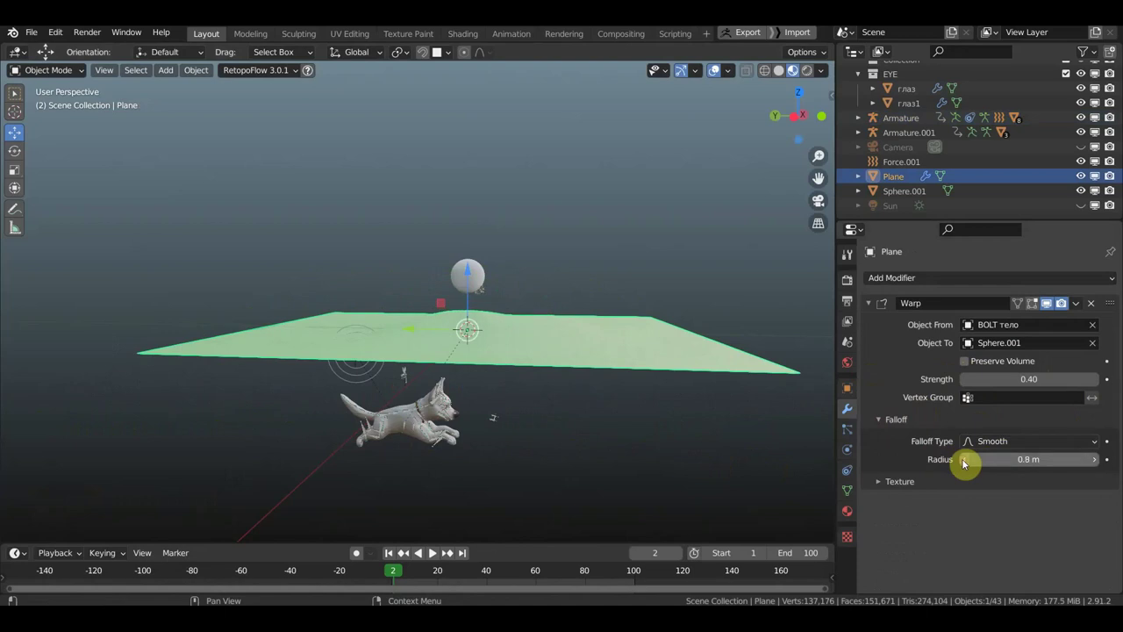
left_click(964, 459)
left_click(965, 459)
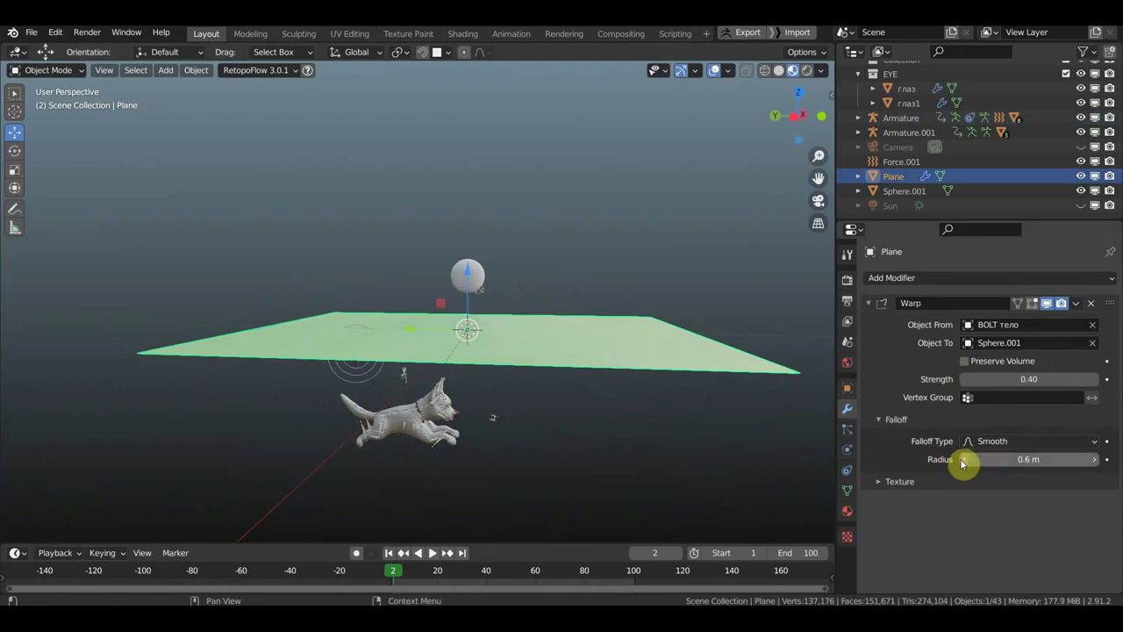
Raise the Warp strength to 1.20 and set the falloff radius to 0.7 m
left_click(1096, 380)
left_click(1096, 379)
left_click(1096, 379)
left_click(1096, 379)
left_click(1096, 379)
left_click(1096, 379)
left_click(1096, 379)
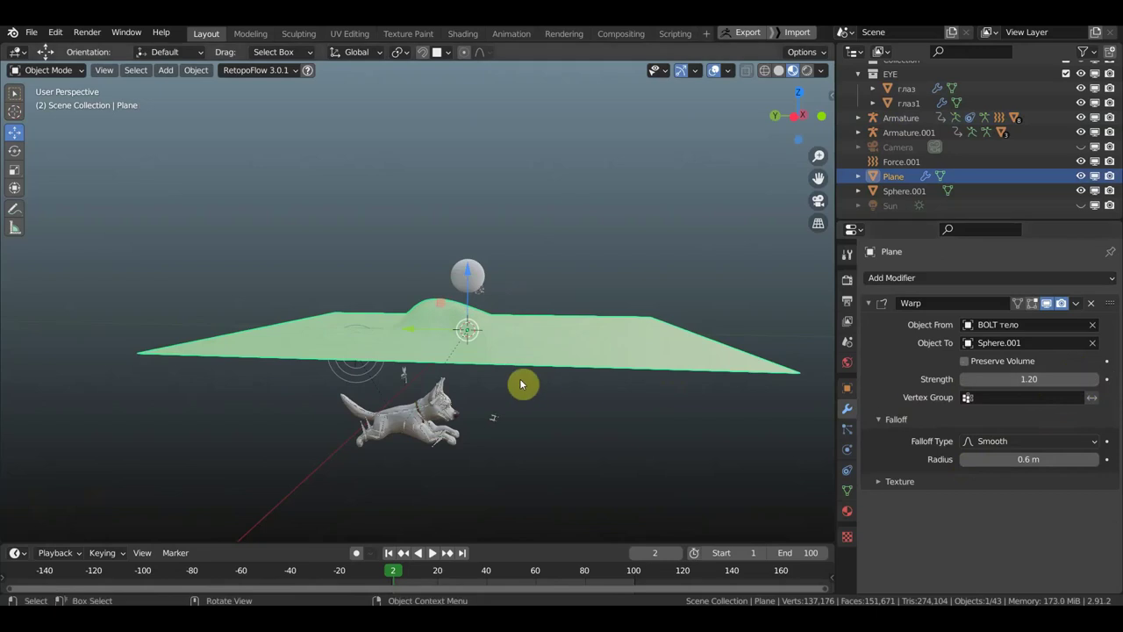
left_click(964, 461)
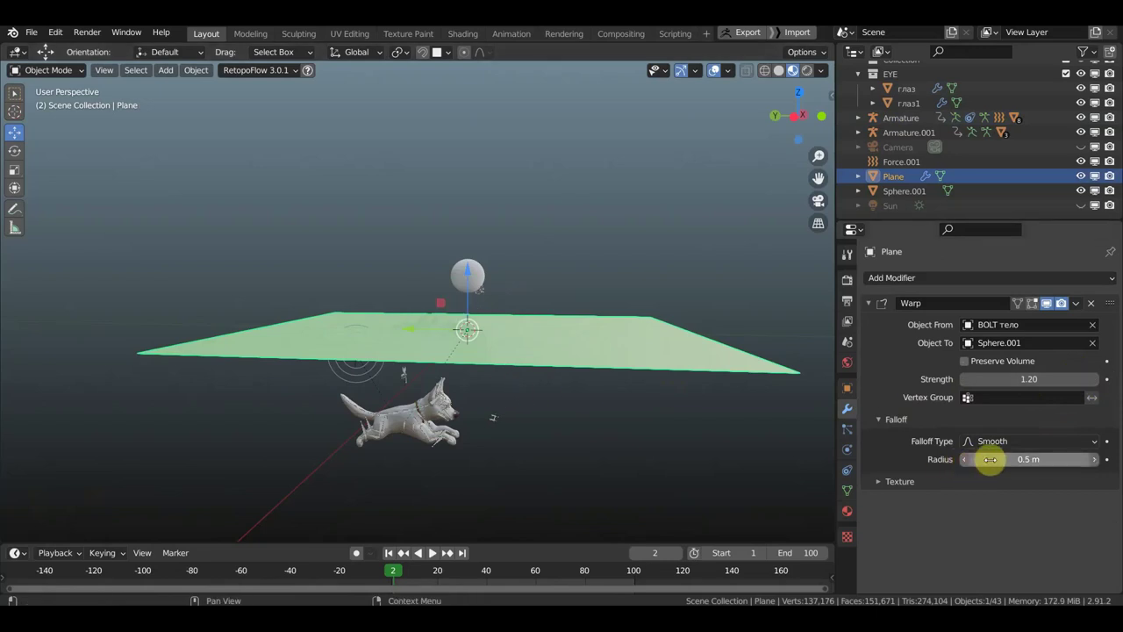
left_click(1096, 460)
left_click(1096, 461)
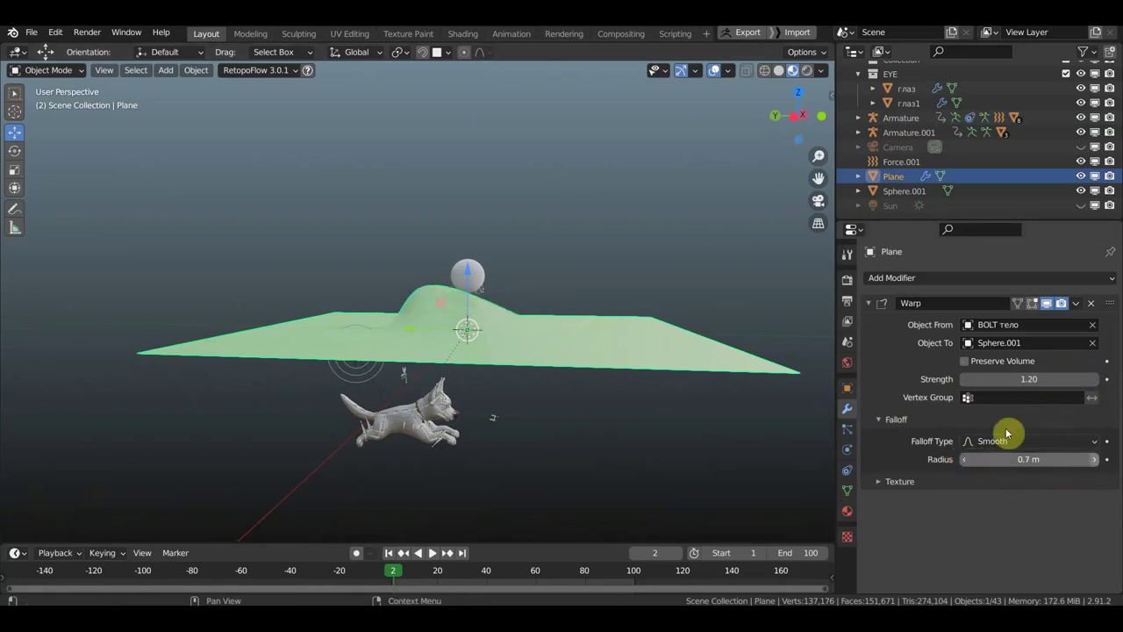
left_click(406, 413)
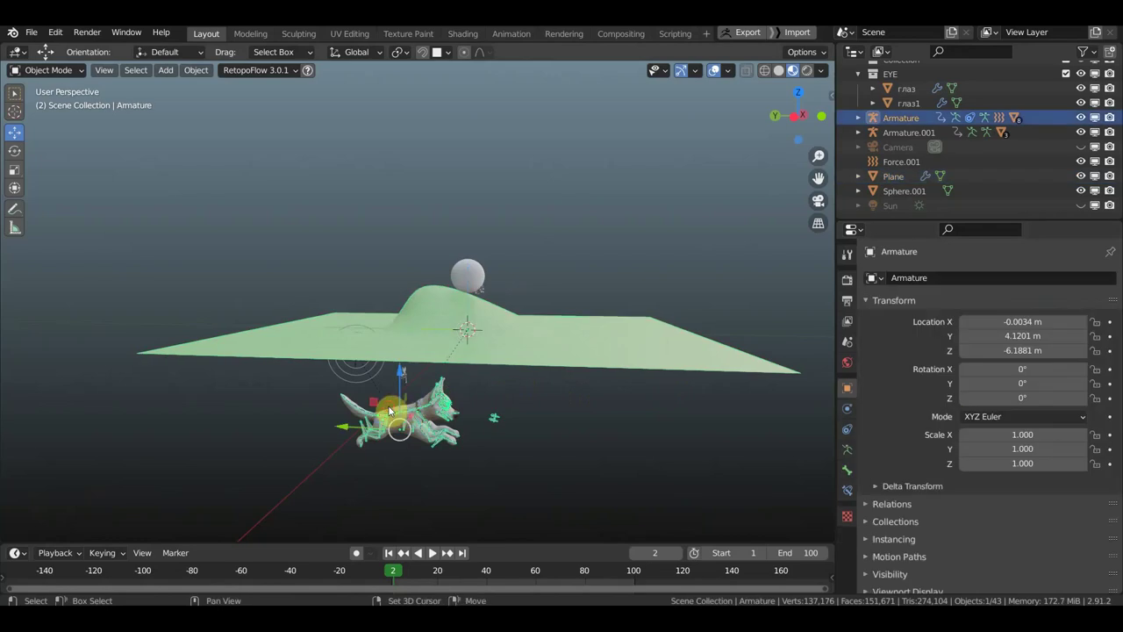
left_click(390, 410)
Move the dog's body 4.56 m along Y and raise it 2.19 m in Z
key("g")
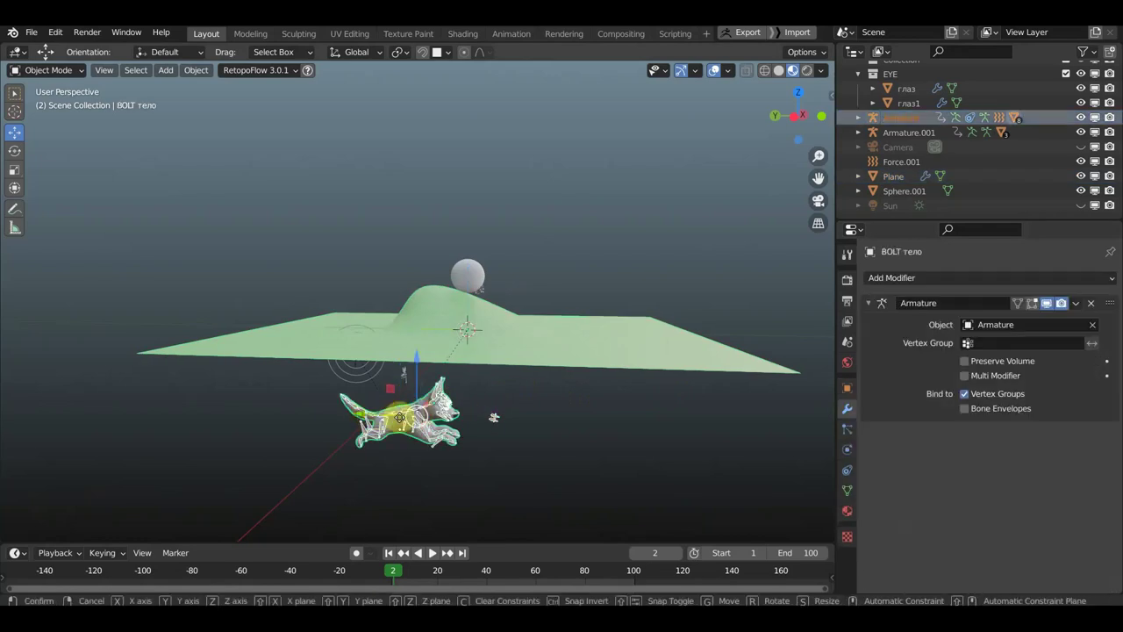
key("y")
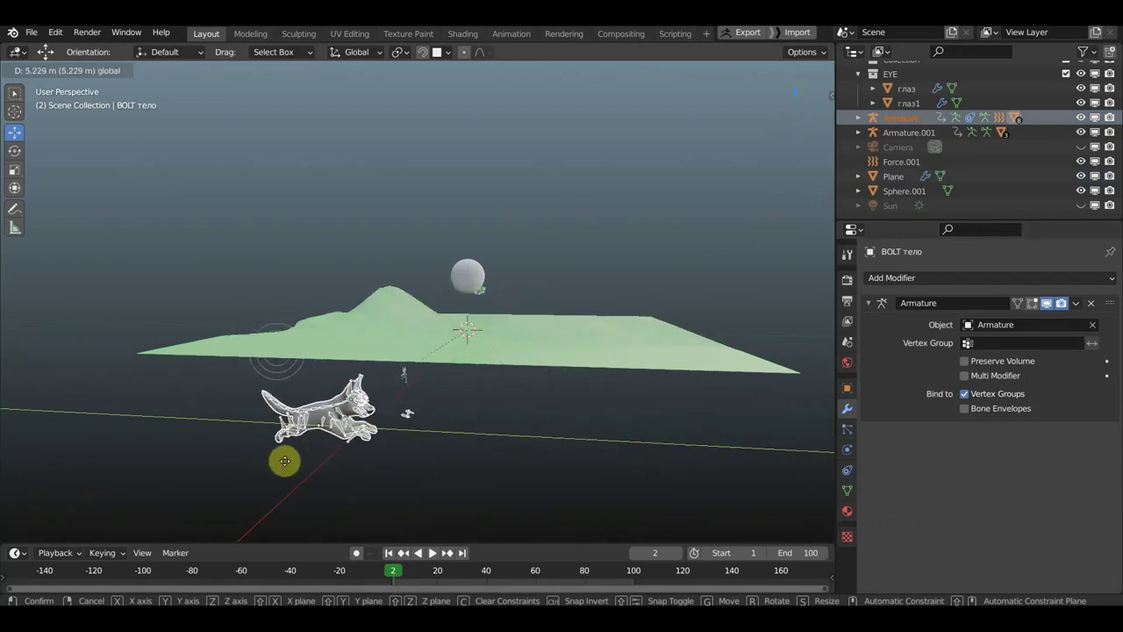
left_click(331, 335)
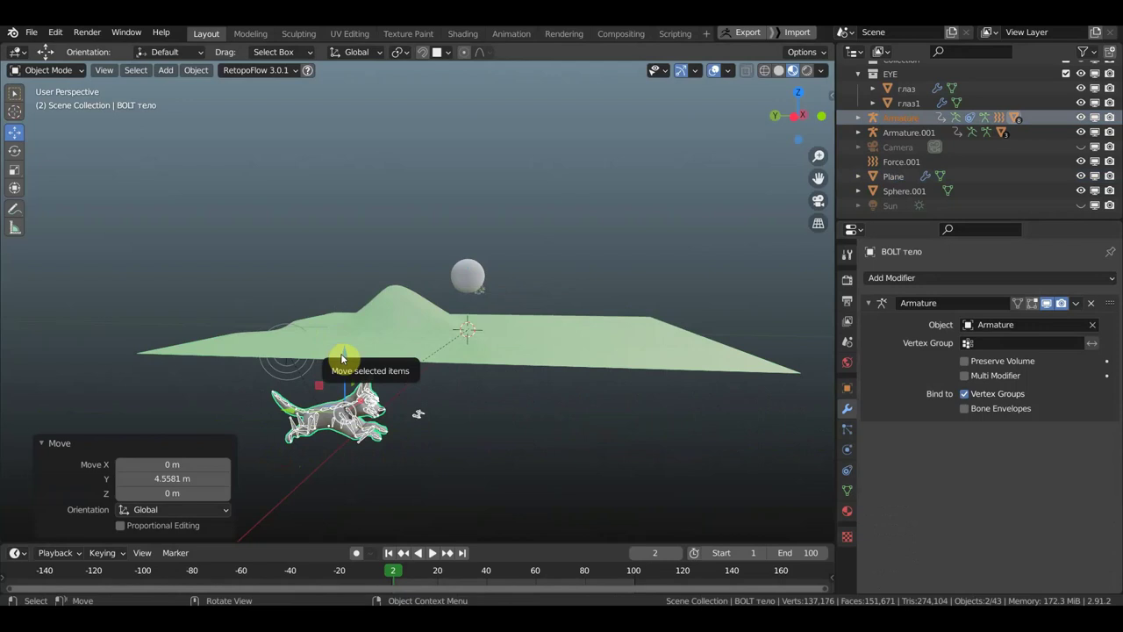
left_click_drag(344, 354, 346, 344)
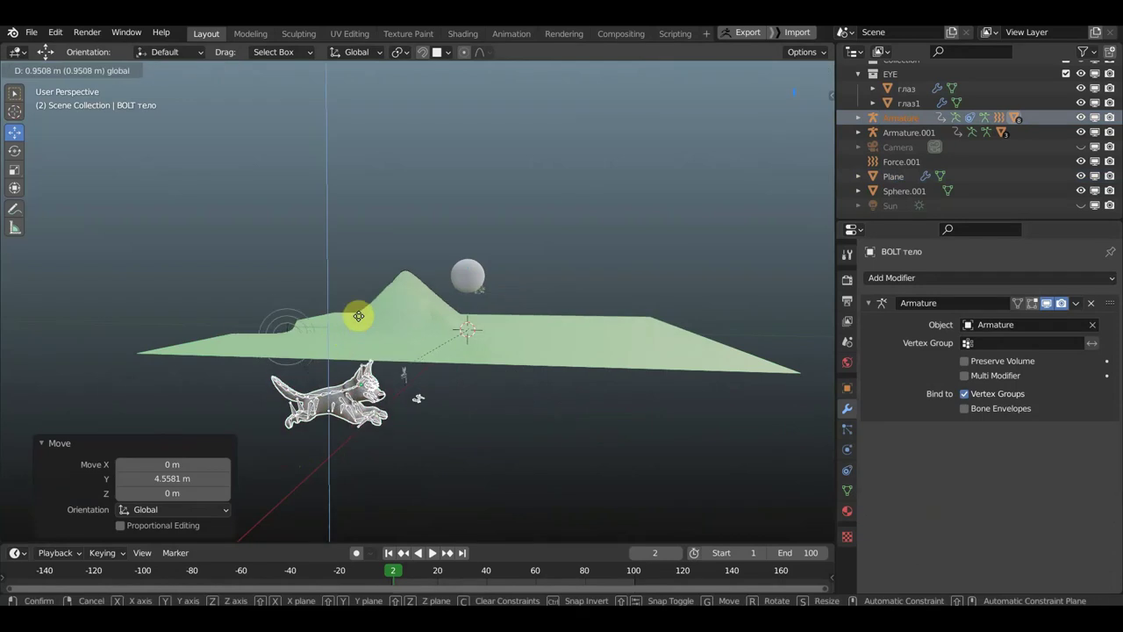
left_click(614, 369)
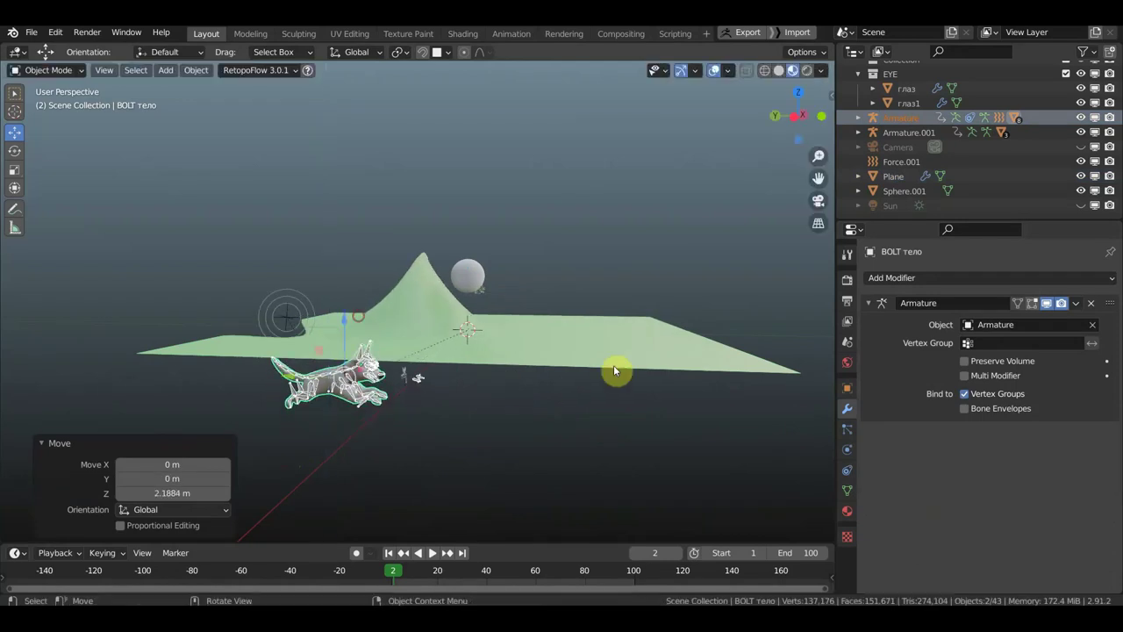
left_click(539, 365)
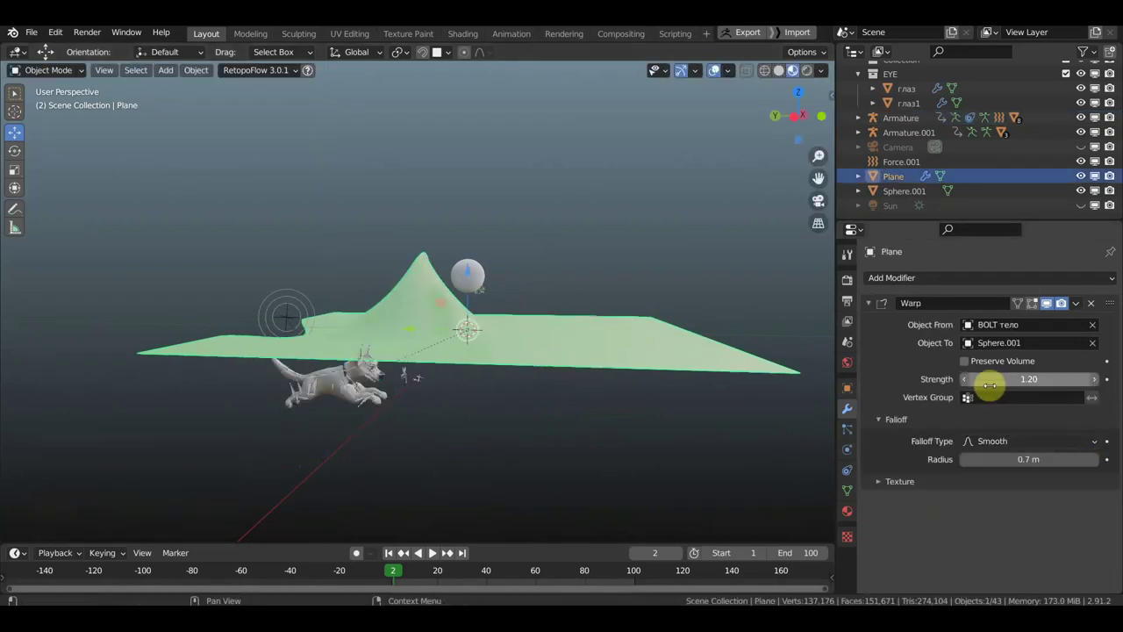
Enable Preserve Volume, lower Warp strength to 0.30, and set the falloff type to Sphere
left_click(965, 361)
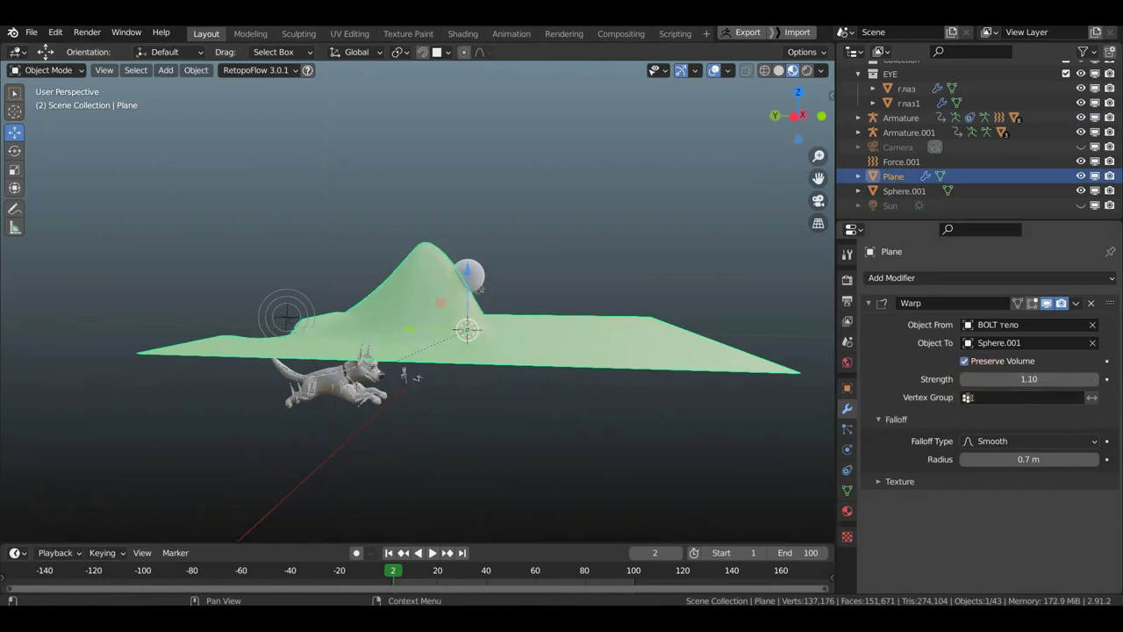
left_click(965, 384)
left_click(965, 384)
type("0.4")
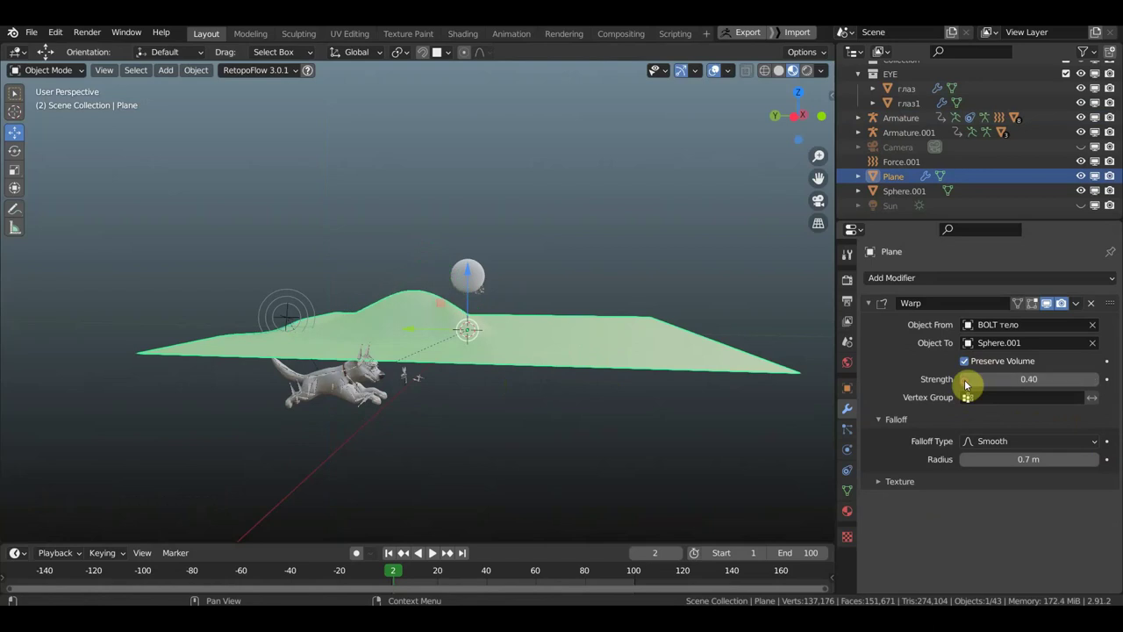
left_click(965, 383)
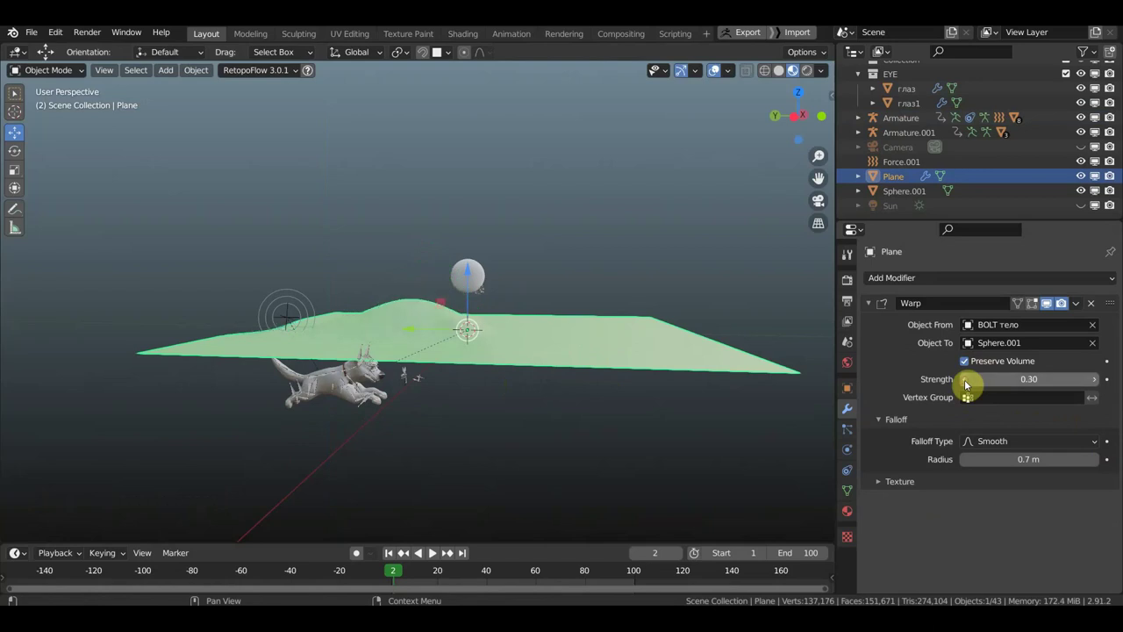
left_click(1097, 444)
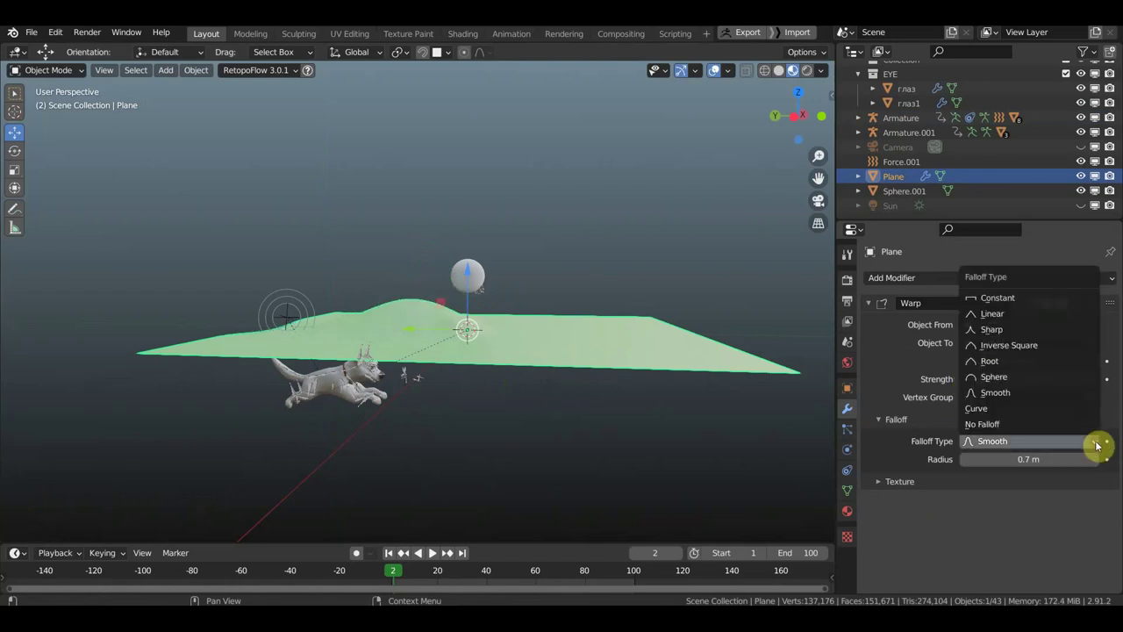
left_click(1003, 377)
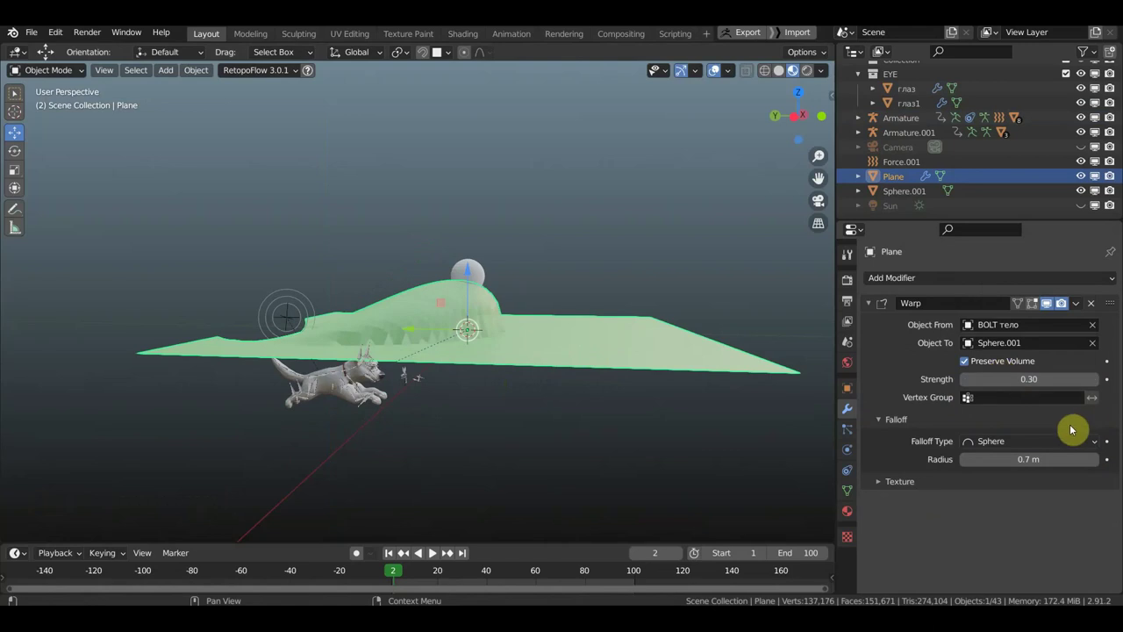
Shade the plane smooth and reduce the Warp falloff radius to 0.5 m
right_click(574, 327)
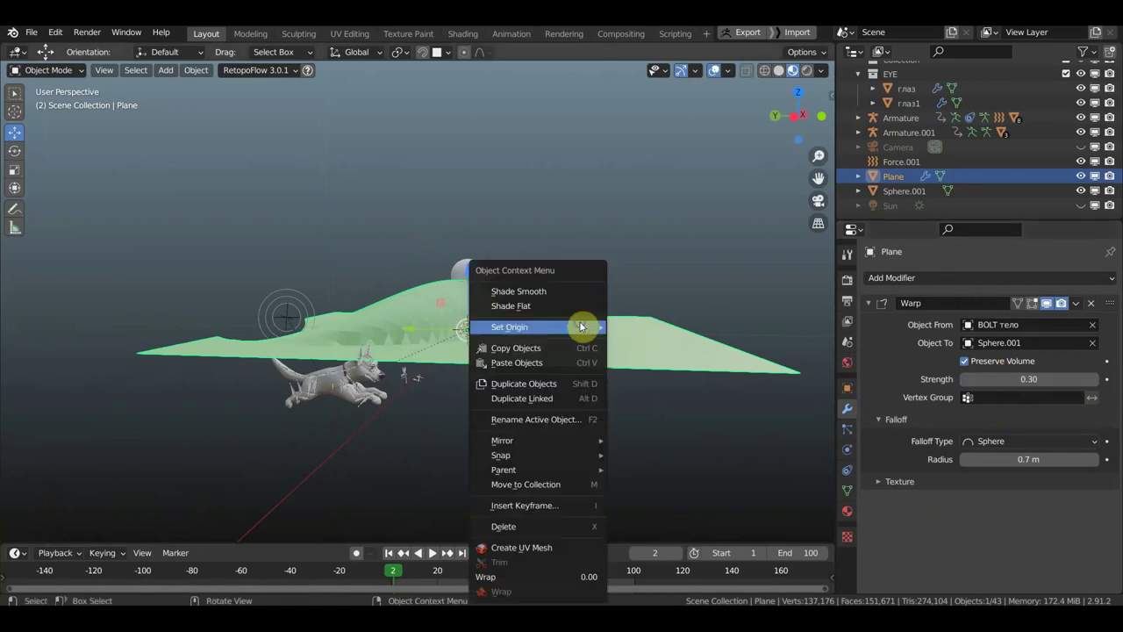
left_click(540, 293)
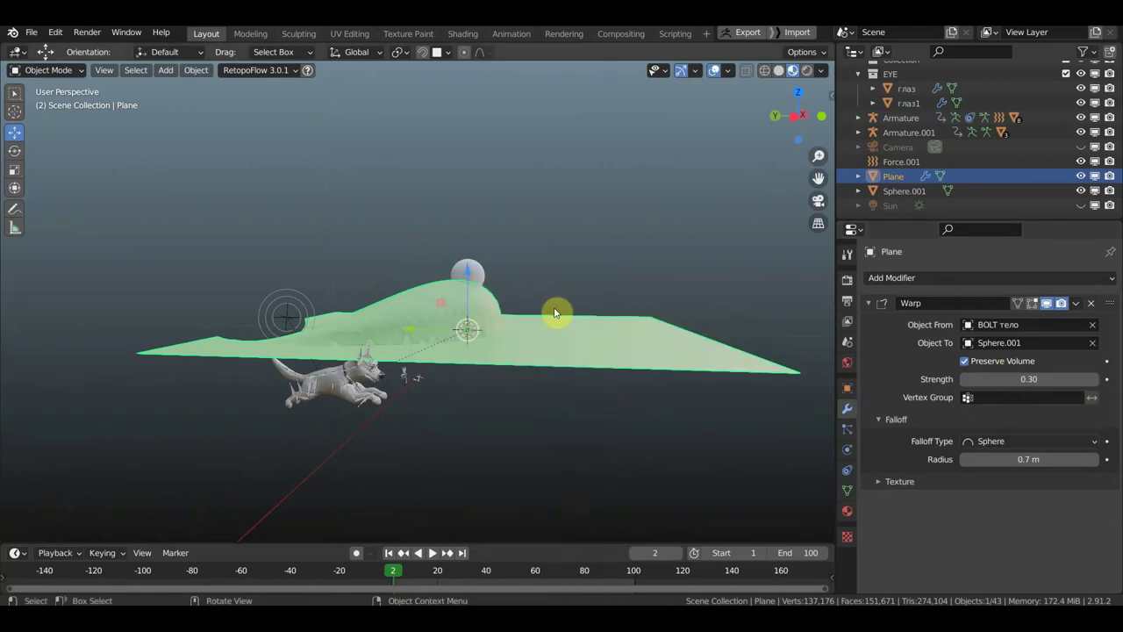
left_click(966, 459)
left_click(966, 459)
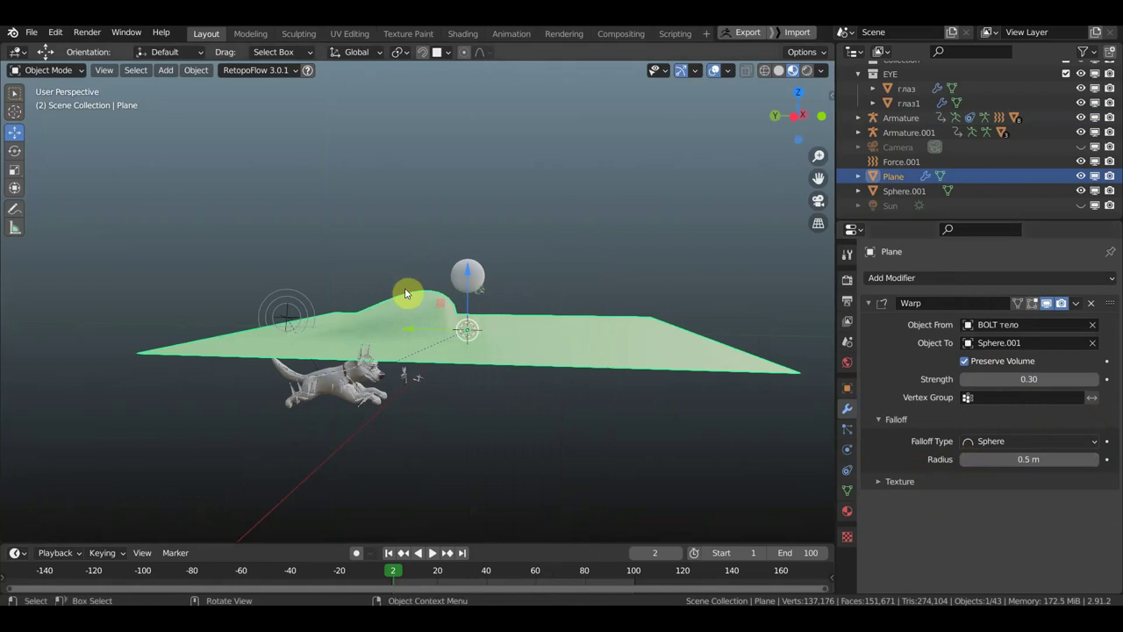
middle_click_drag(444, 347, 476, 343)
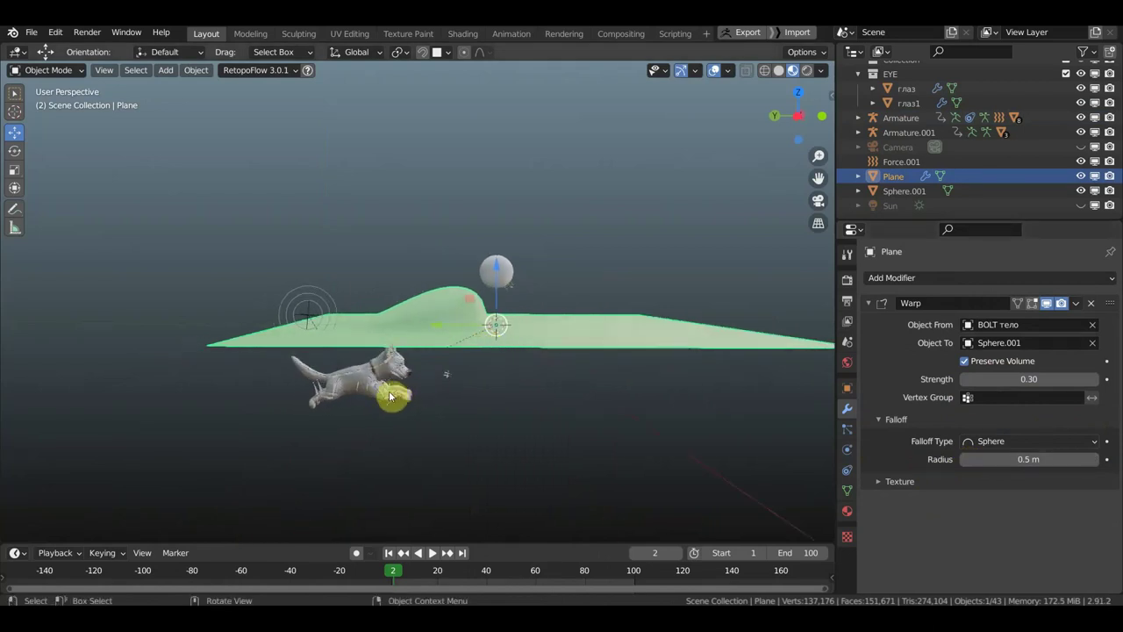
left_click(362, 377)
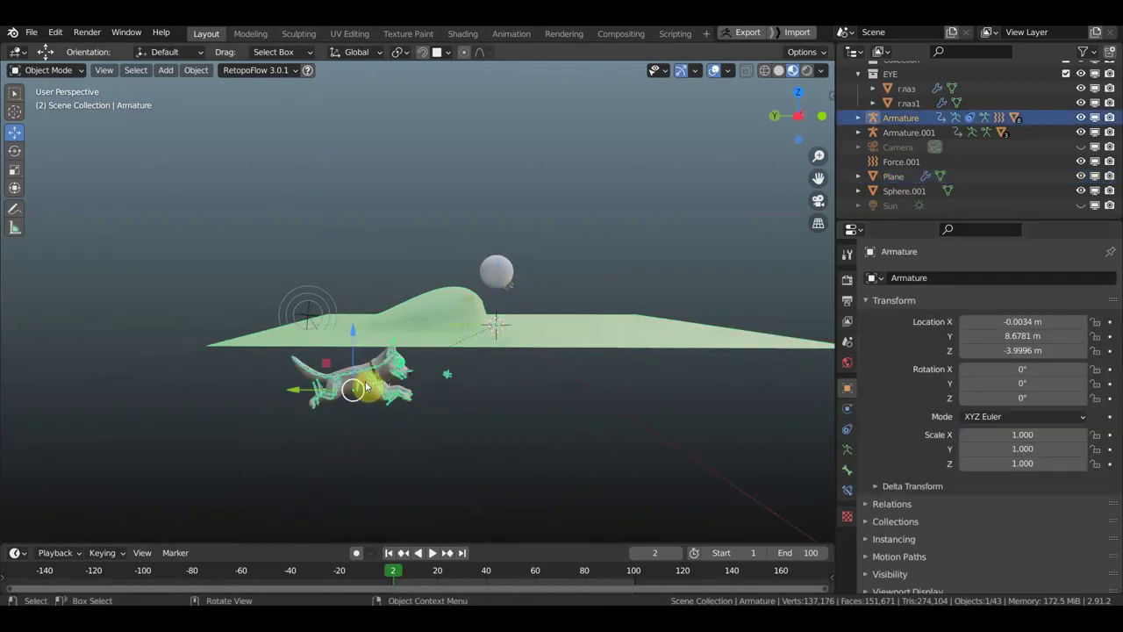
Slide the dog far along Y and back to 19.305 m to test the bump
left_click(367, 384, "shift")
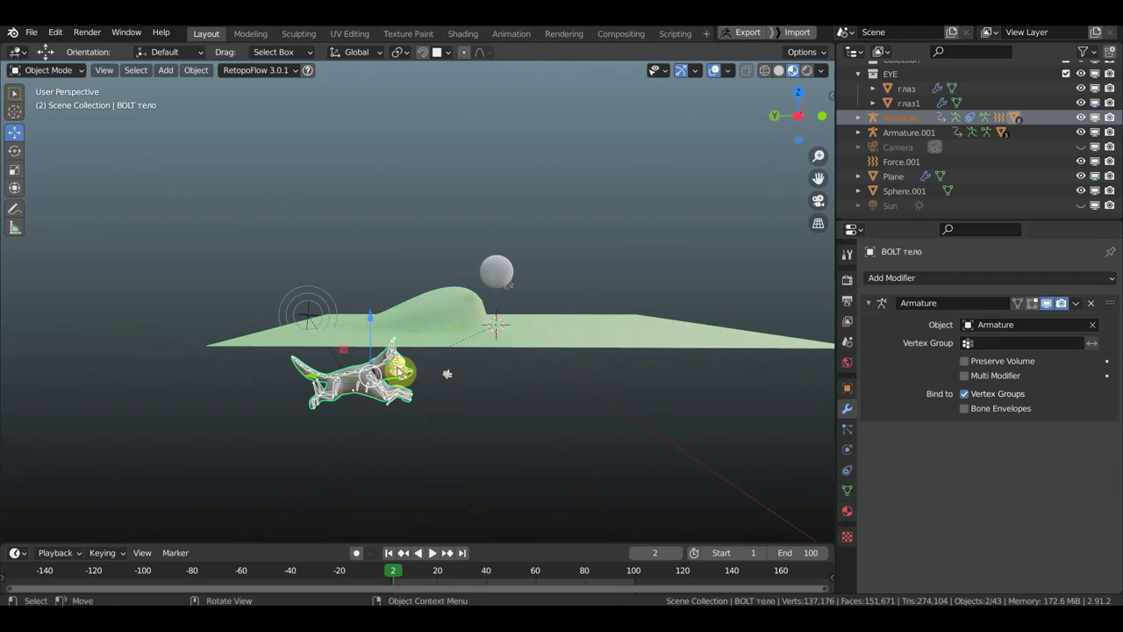
mouse_move(312, 379)
left_mouse_down()
mouse_move(707, 429)
mouse_move(602, 439)
left_mouse_up()
mouse_move(602, 439)
middle_mouse_down()
mouse_move(549, 433)
mouse_move(640, 430)
middle_mouse_up()
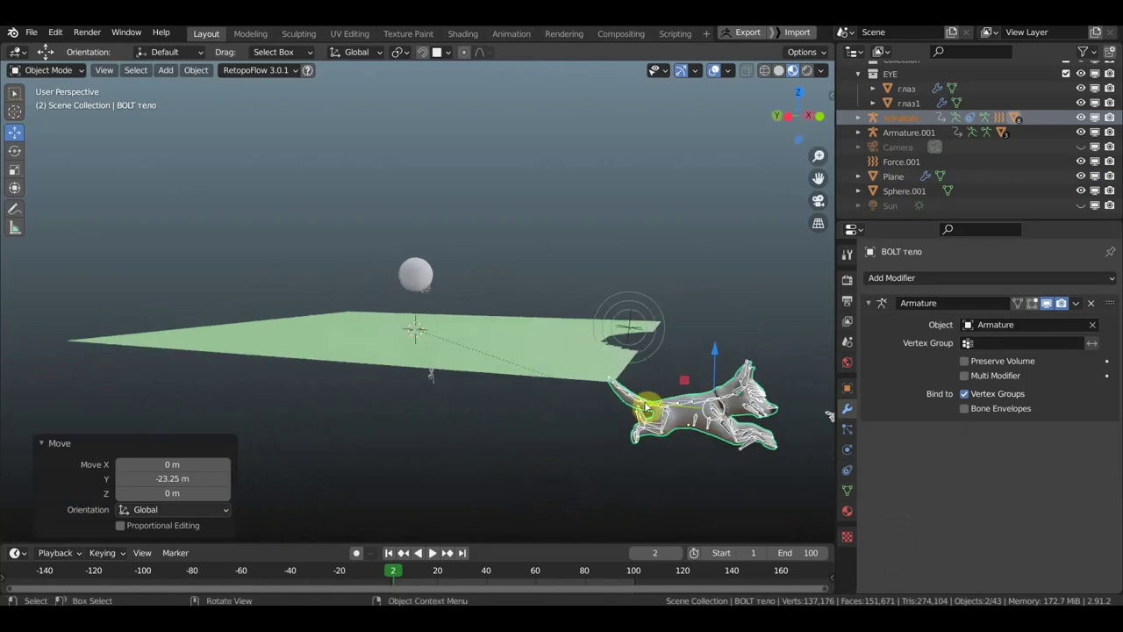
mouse_move(647, 406)
left_mouse_down()
mouse_move(777, 413)
mouse_move(164, 386)
mouse_move(263, 409)
mouse_move(366, 411)
left_mouse_up()
mouse_move(366, 410)
middle_mouse_down()
mouse_move(415, 411)
mouse_move(370, 411)
mouse_move(410, 366)
middle_mouse_up()
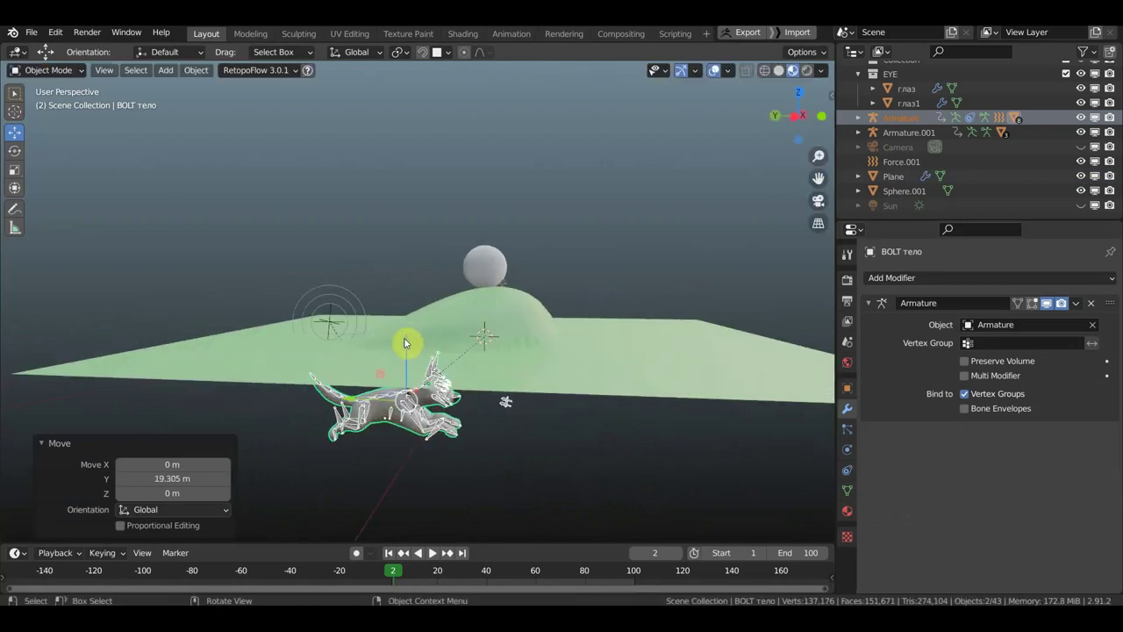
Raise the dog 1.3802 m along Z, then start lowering Sphere.001 vertically
key("g")
key("z")
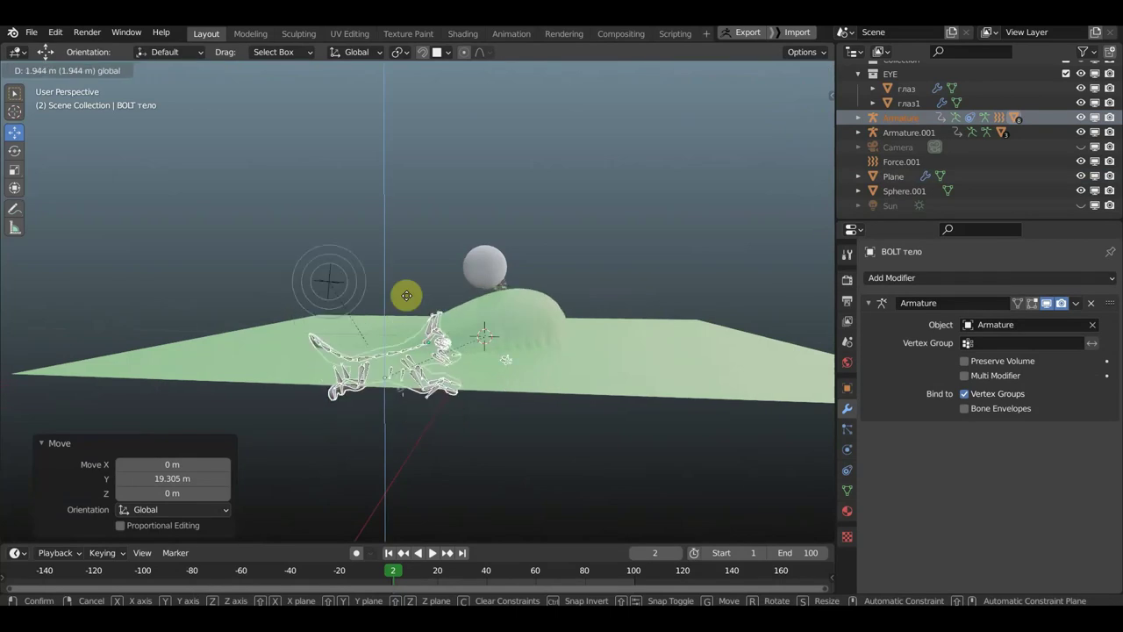
left_click(448, 316)
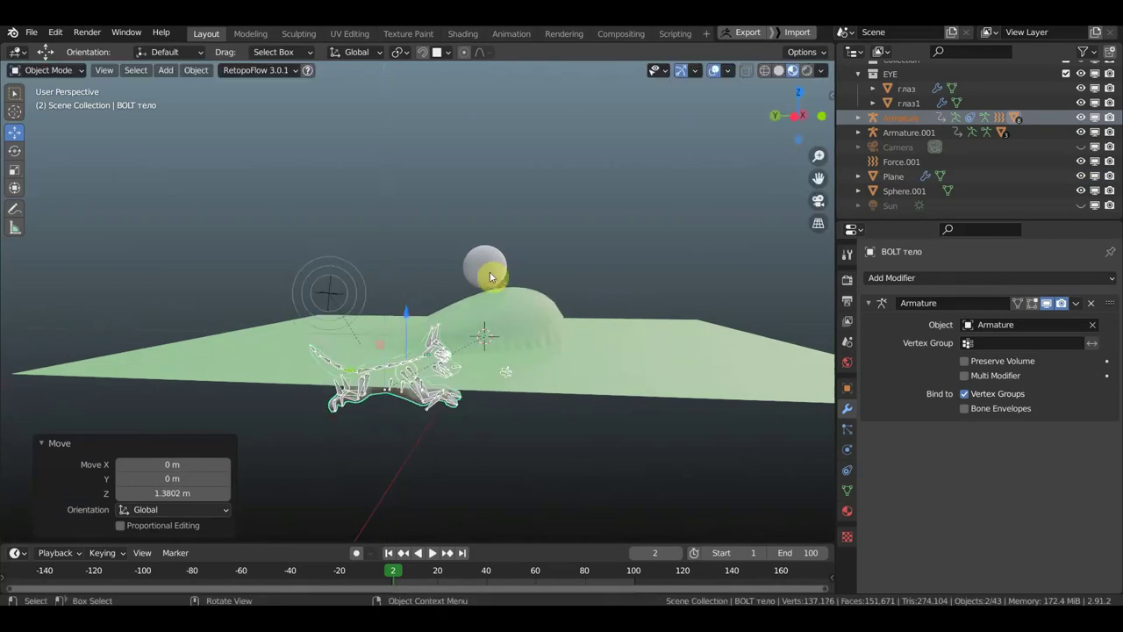
left_click(488, 267)
mouse_move(486, 207)
left_mouse_down()
mouse_move(487, 224)
mouse_move(448, 188)
left_mouse_up()
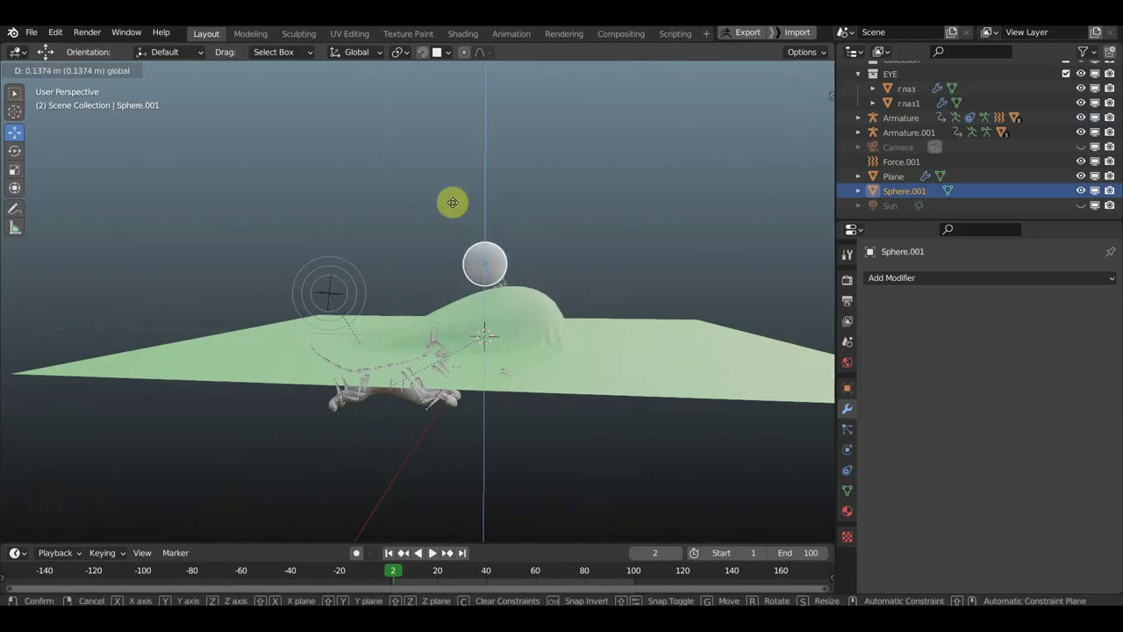
Lift Sphere.001 above the dog, shift it 2.3187 m on Y, then slide the rig to 4.8945 m Y to test the bump
mouse_move(448, 188)
left_mouse_down()
mouse_move(445, 230)
mouse_move(308, 262)
left_mouse_up()
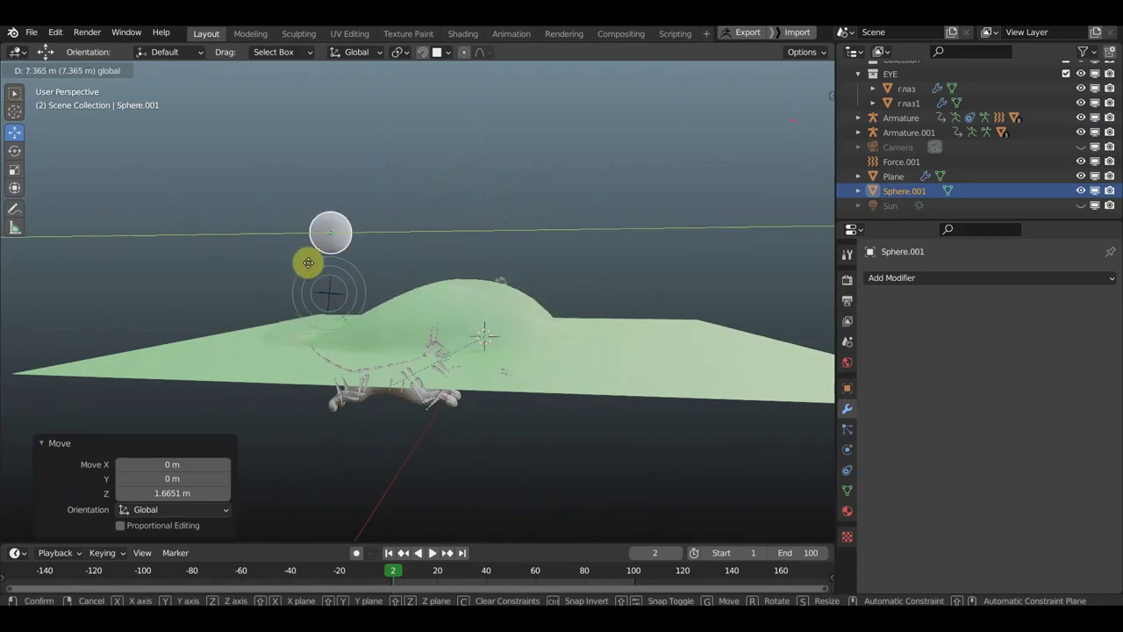
left_click_drag(308, 263, 377, 272)
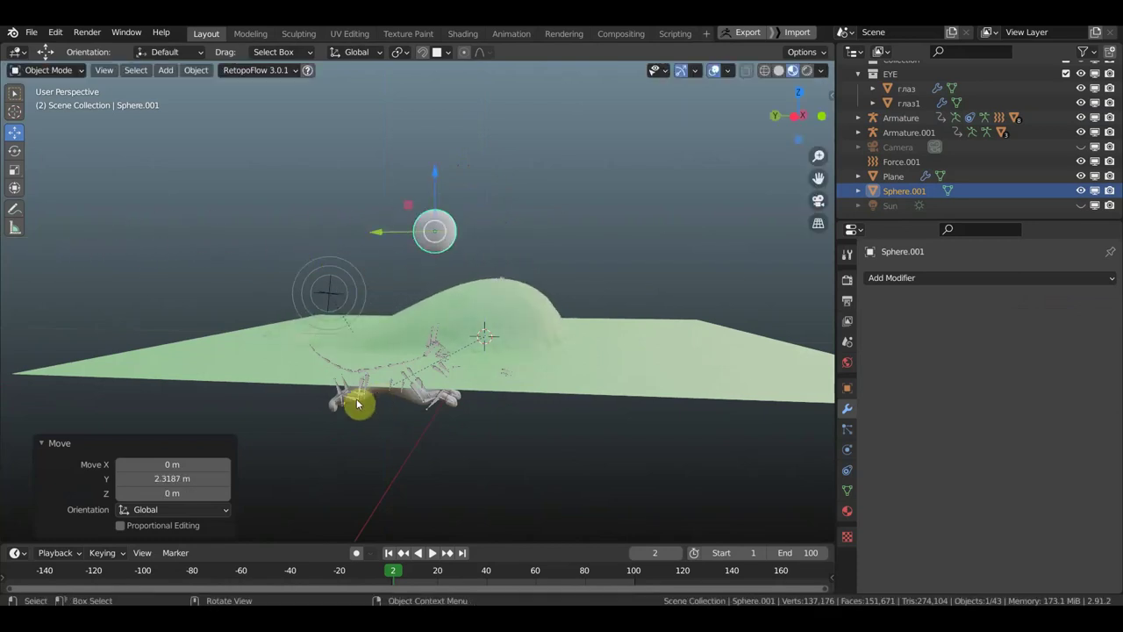
left_click(360, 404)
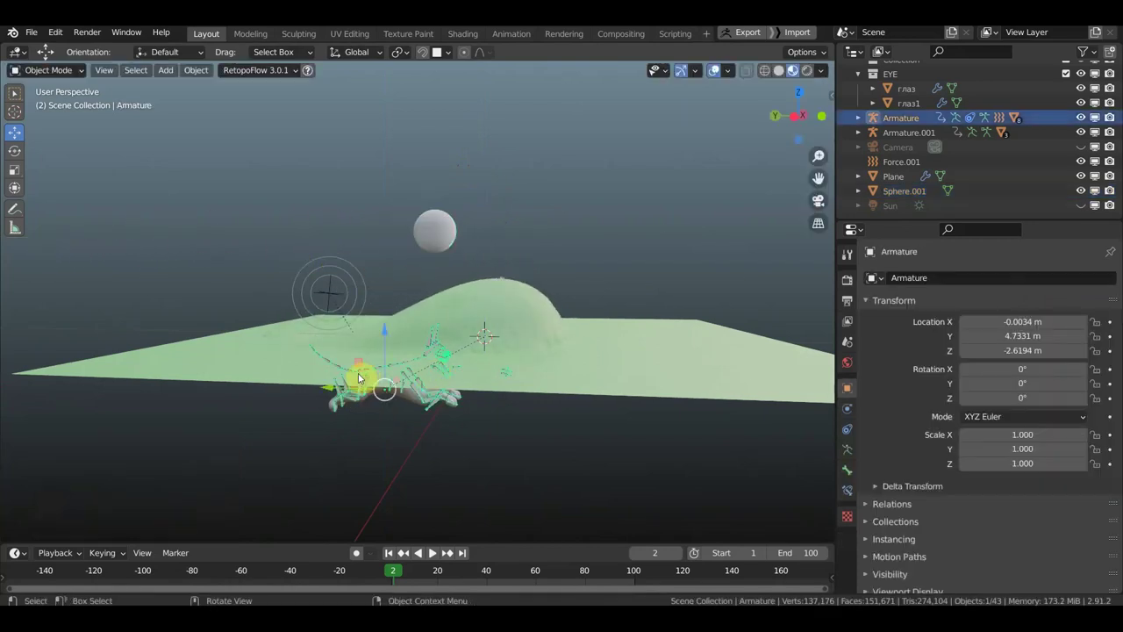
left_click_drag(359, 377, 384, 392)
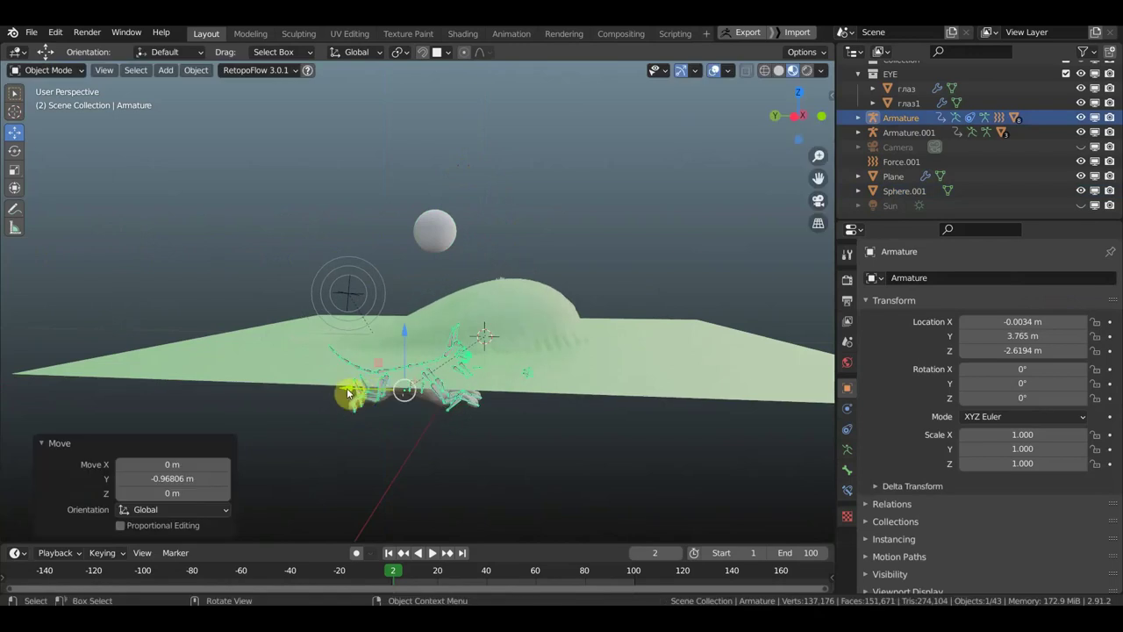
mouse_move(348, 390)
left_mouse_down()
mouse_move(609, 418)
mouse_move(199, 403)
mouse_move(351, 374)
left_mouse_up()
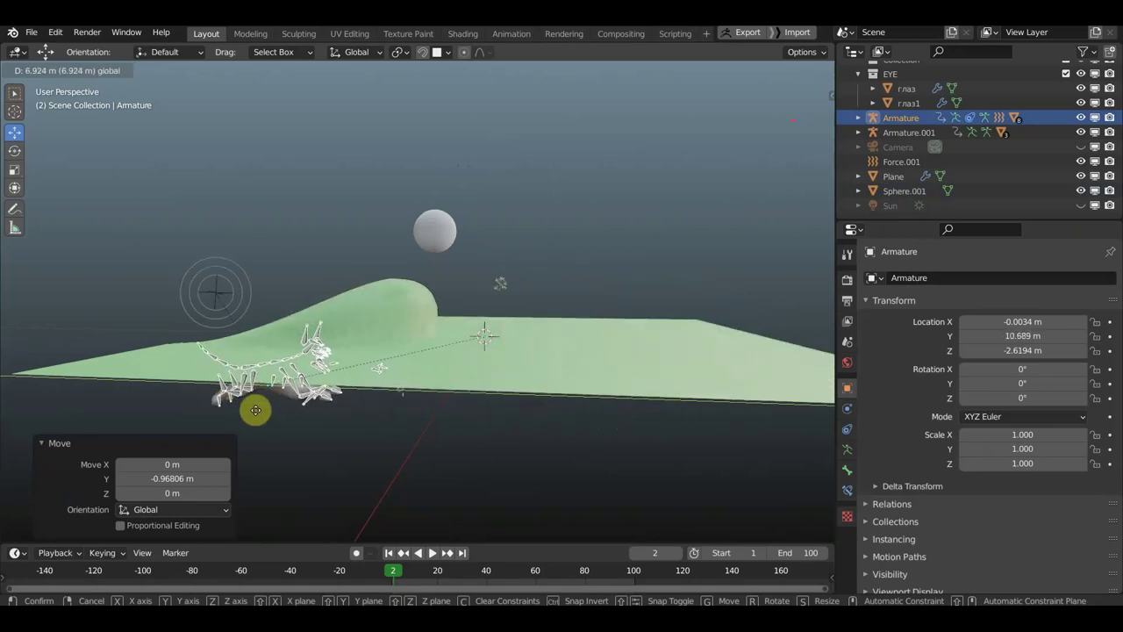
left_click(351, 375)
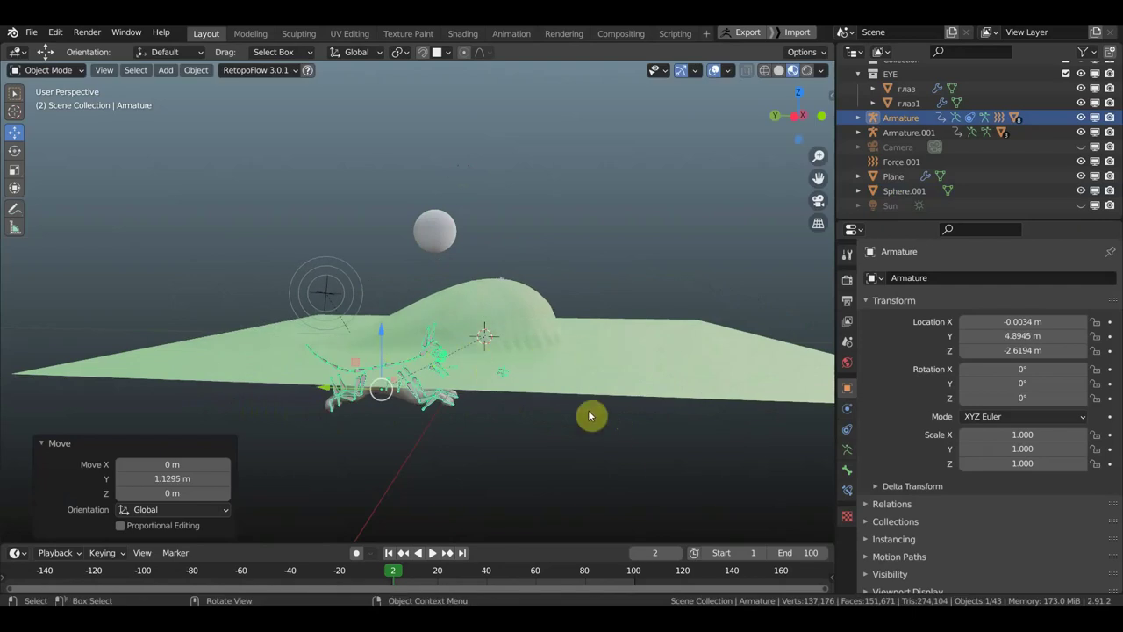
left_click(674, 348)
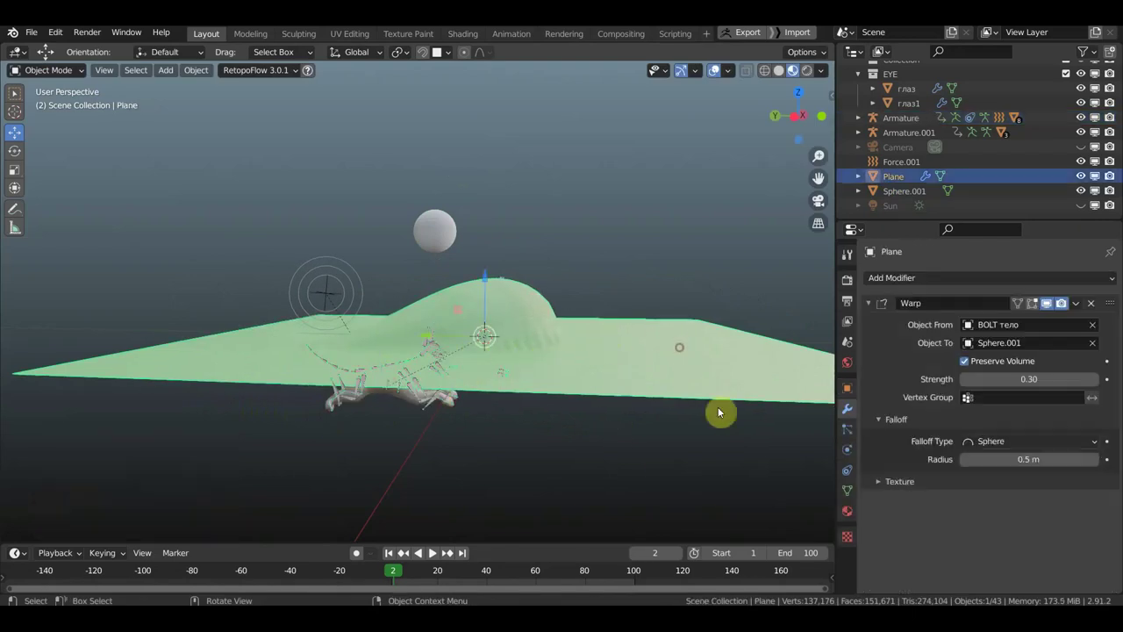
Reduce the plane's Warp falloff radius from 0.5 m to 0.2 m for a smaller mound
left_click(884, 482)
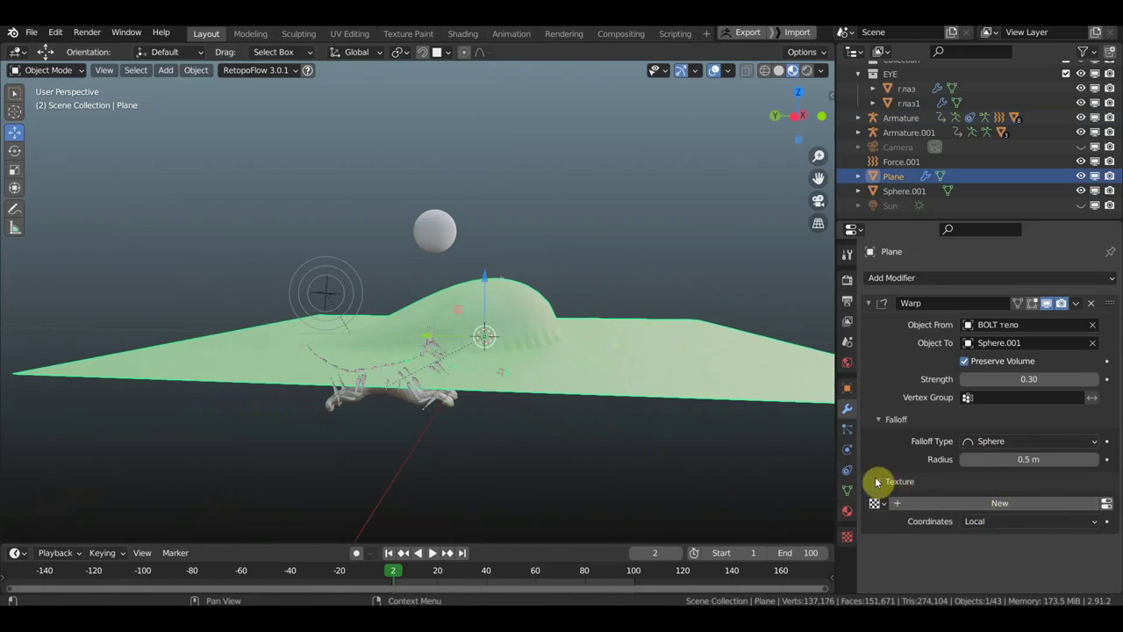
left_click(876, 481)
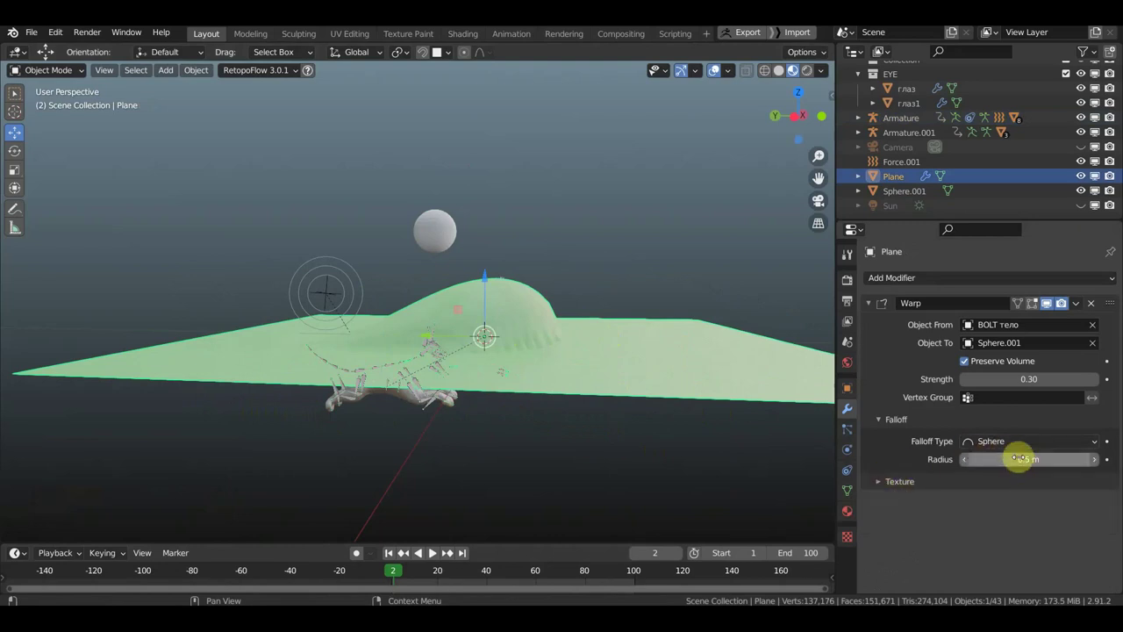
left_click(965, 459)
left_click(966, 460)
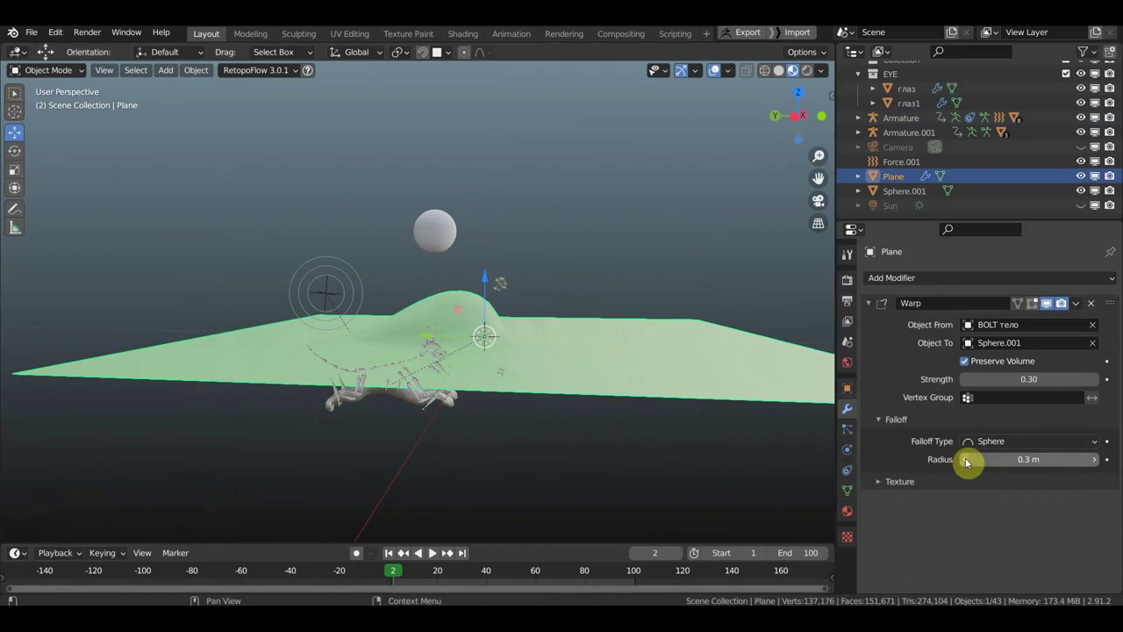
left_click(966, 460)
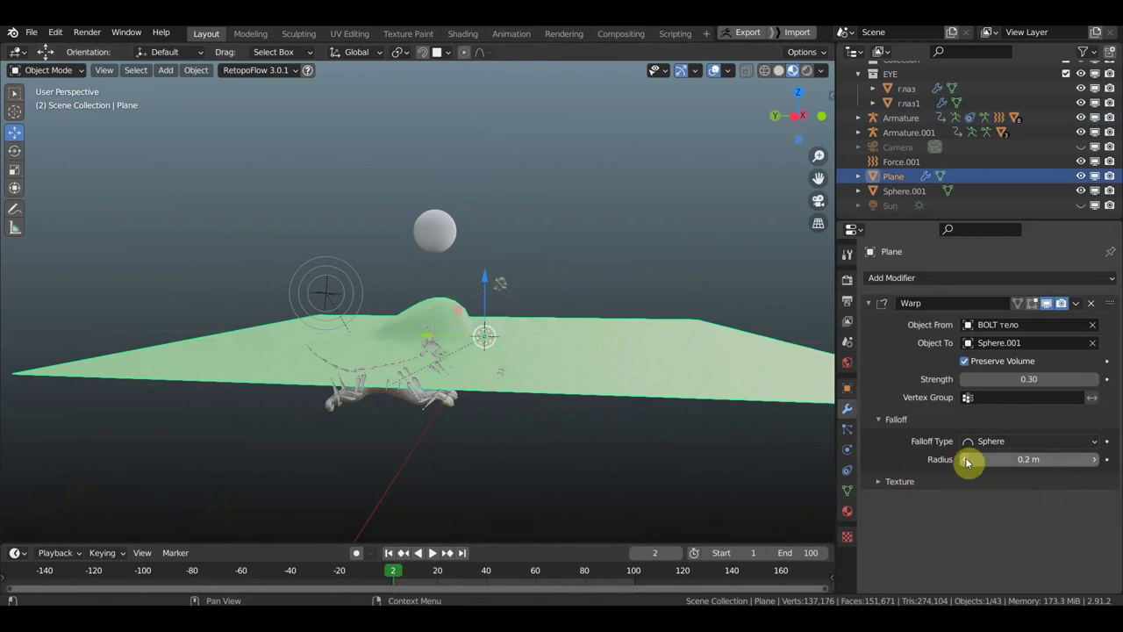
left_click(417, 394)
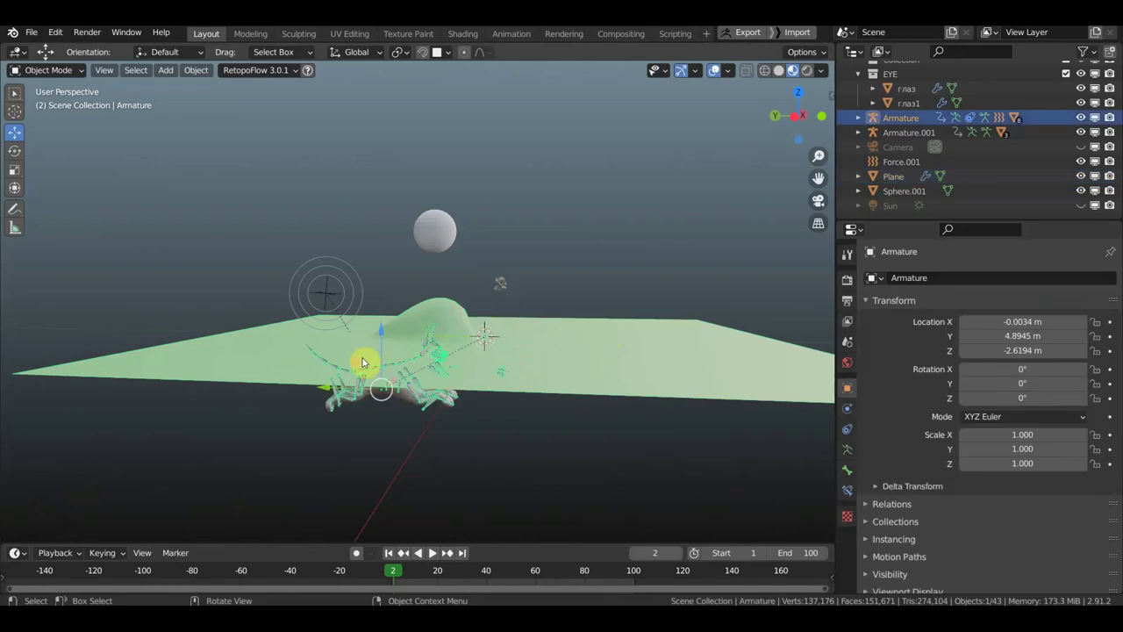
Move the rig to 3.7738 m along Y, then select the armature with Sphere.001 active for parenting
mouse_move(329, 388)
left_mouse_down()
mouse_move(647, 409)
mouse_move(346, 419)
mouse_move(373, 344)
left_mouse_up()
left_click(429, 244)
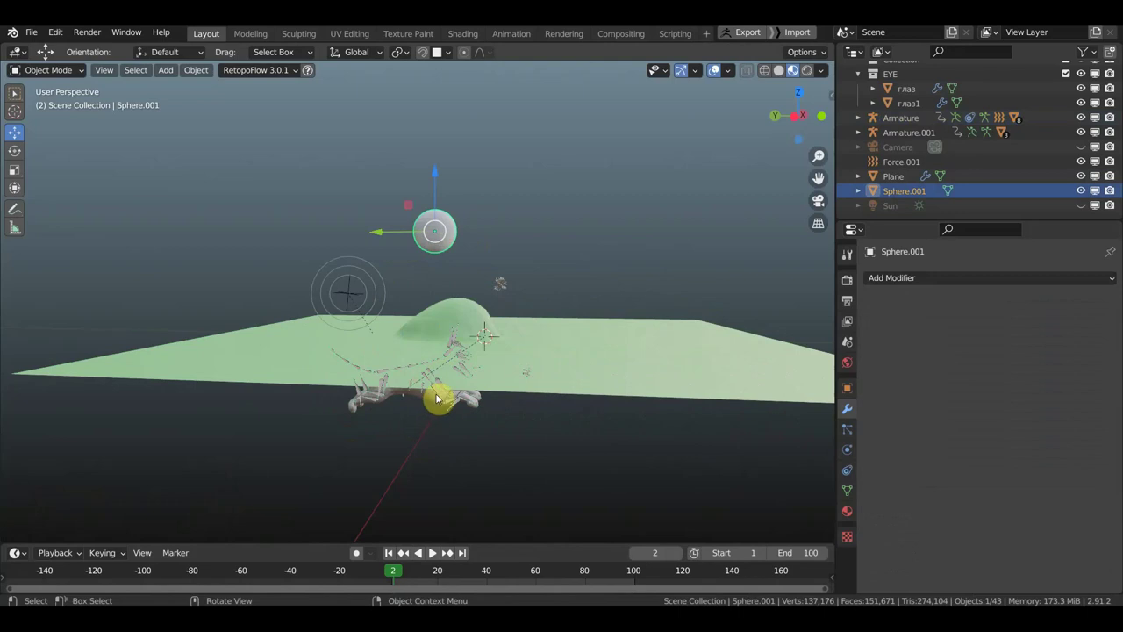
left_click(431, 321)
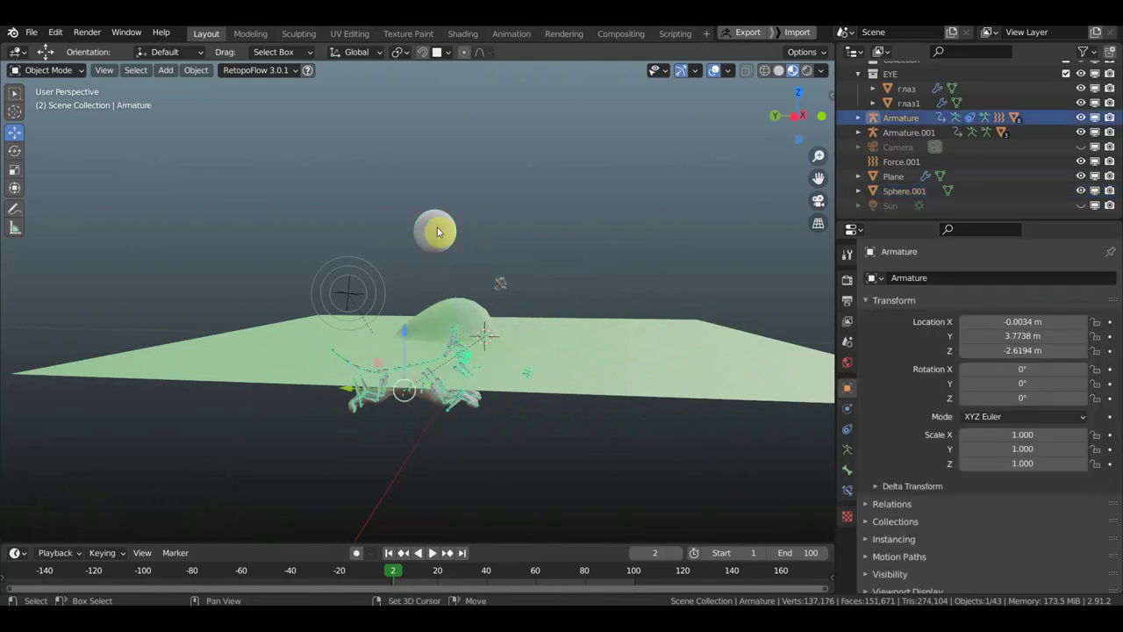
left_click(438, 235, "shift")
key("ctrl+p")
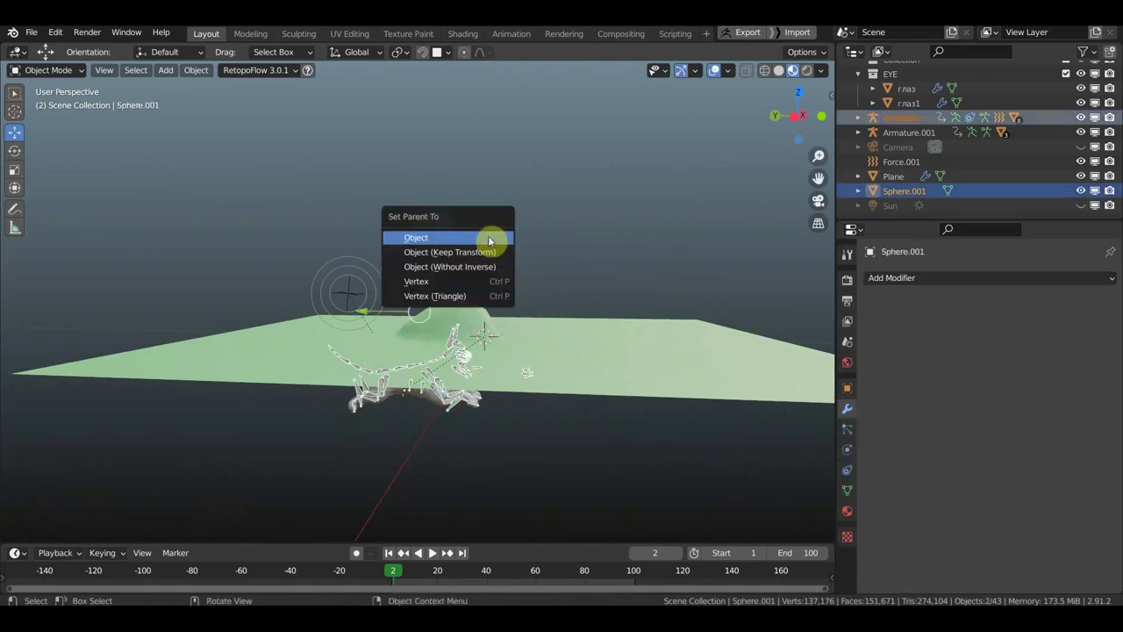
Parent the armature to Sphere.001 as Object and move the rig to test the bump
left_click(490, 239)
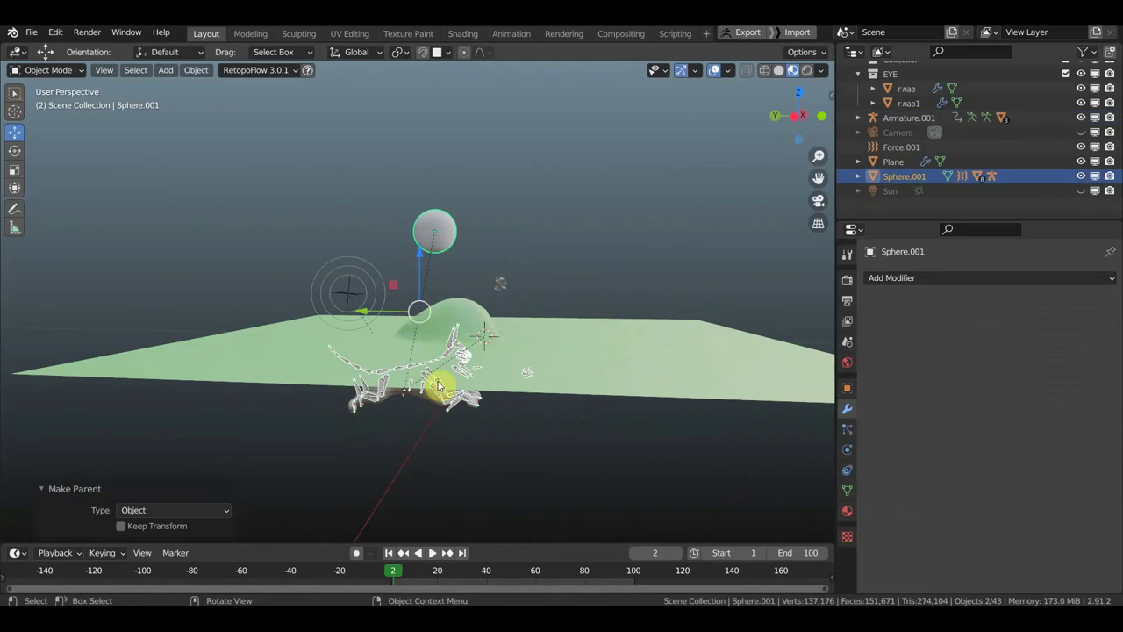
left_click(443, 399)
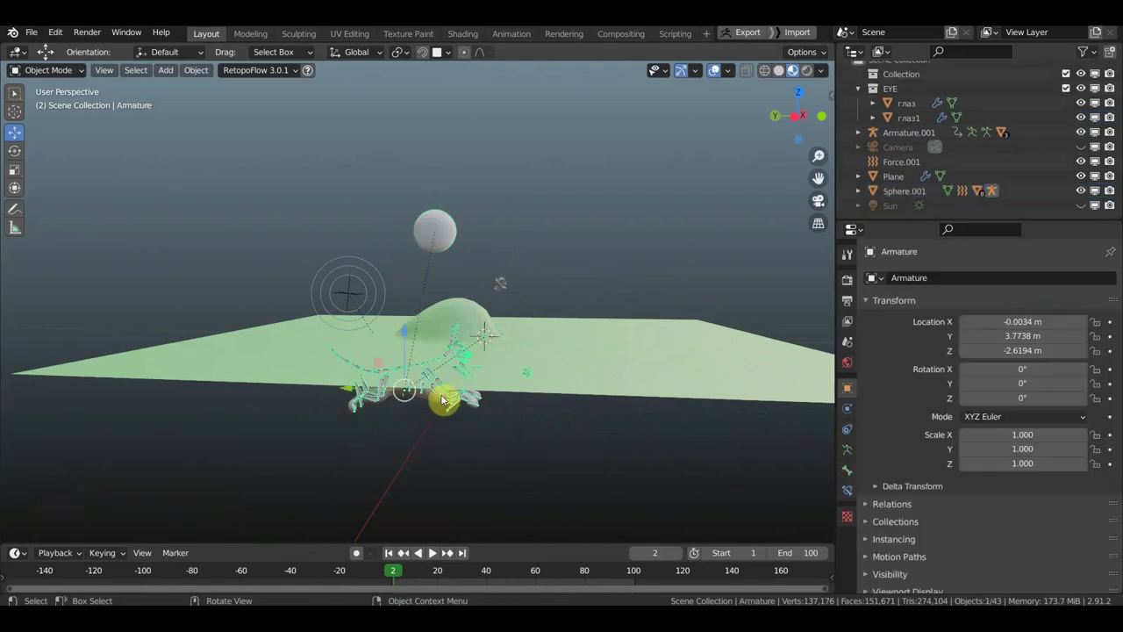
mouse_move(359, 389)
left_mouse_down()
mouse_move(620, 409)
mouse_move(306, 406)
mouse_move(364, 417)
mouse_move(413, 338)
mouse_move(464, 371)
left_mouse_up()
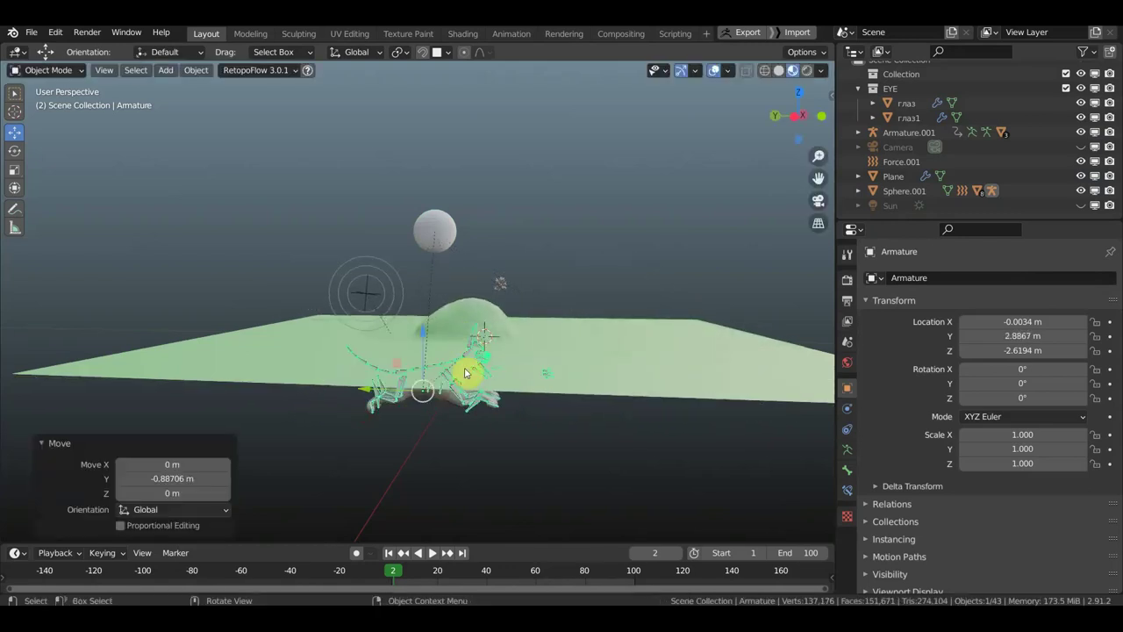
Try parenting Sphere.001 to the dog body (Keep Transform, then Object); both fail with Loop in parents
left_click(446, 239)
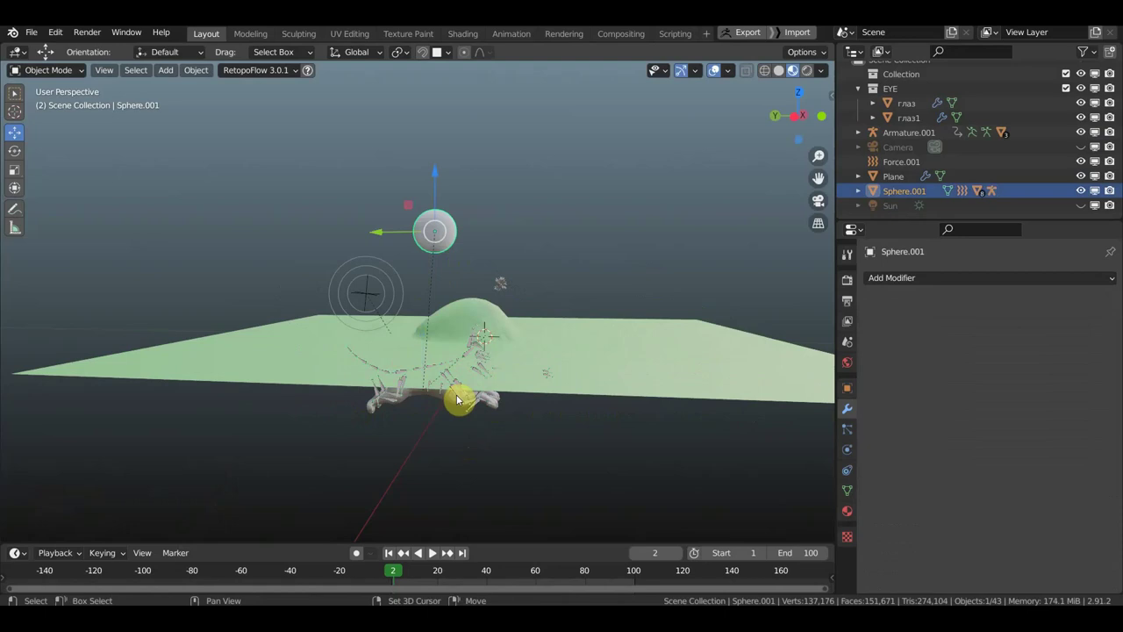
left_click(454, 399)
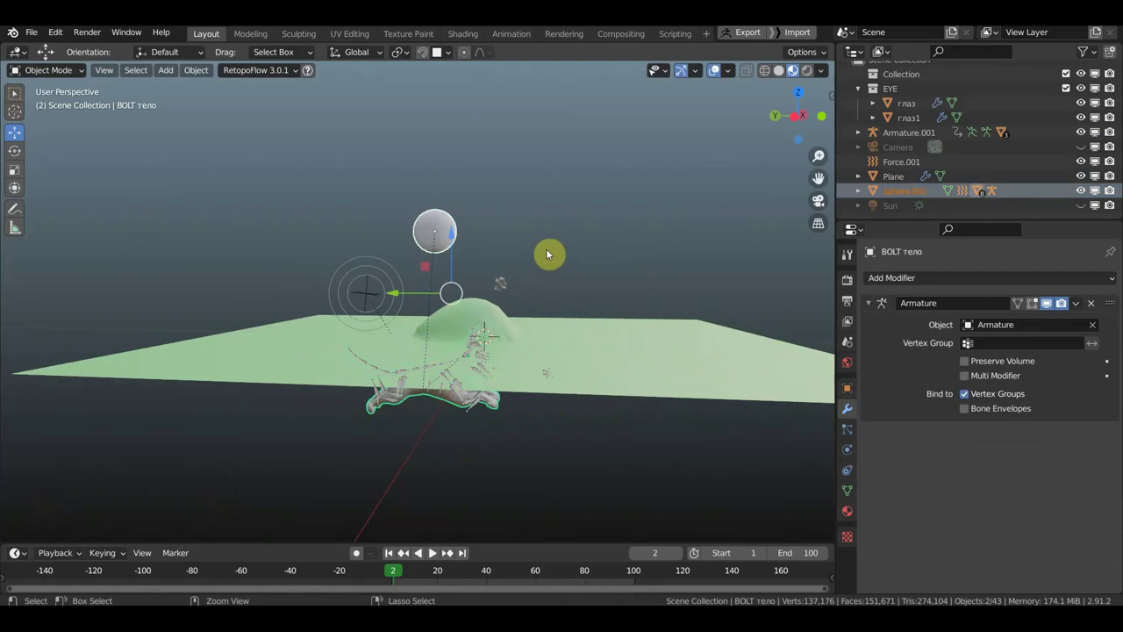
key("ctrl+p")
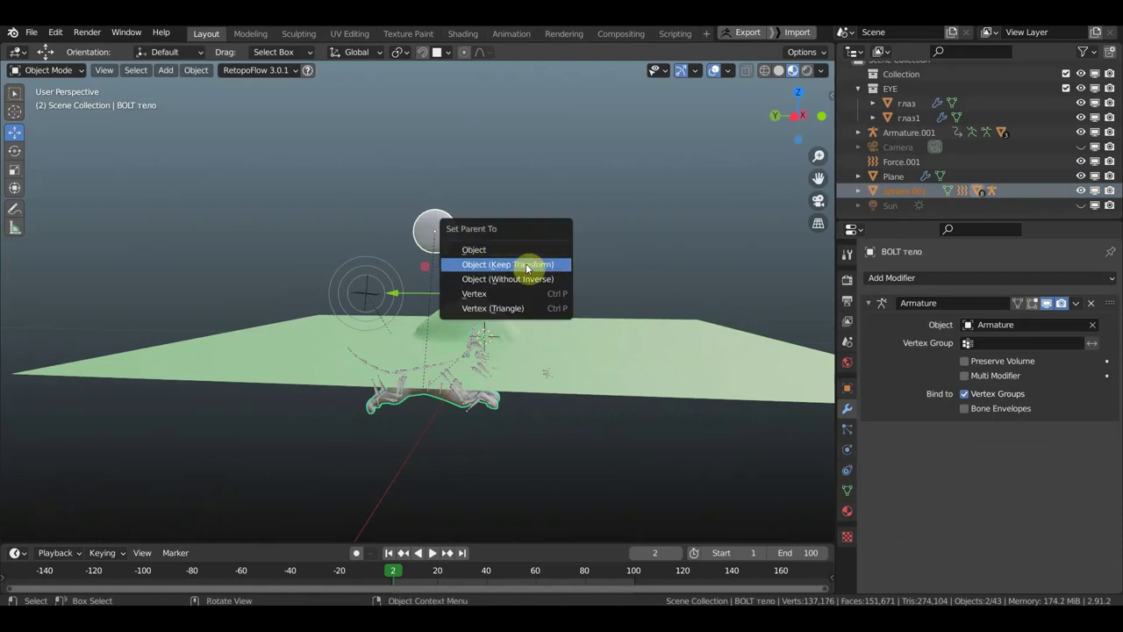
left_click(527, 267)
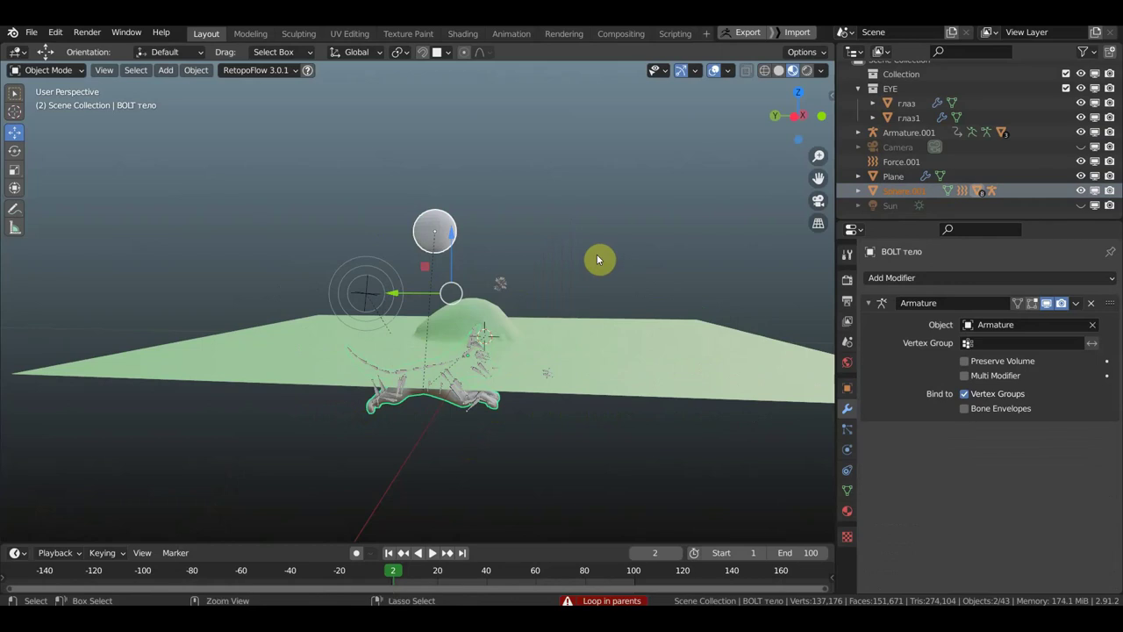
key("ctrl+p")
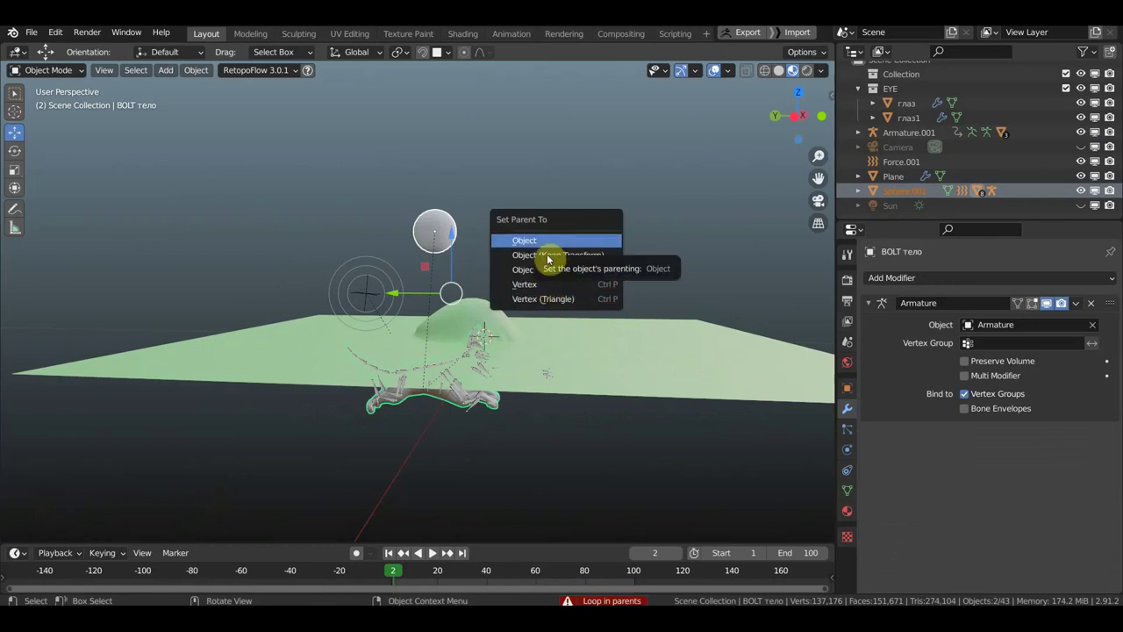
left_click(534, 245)
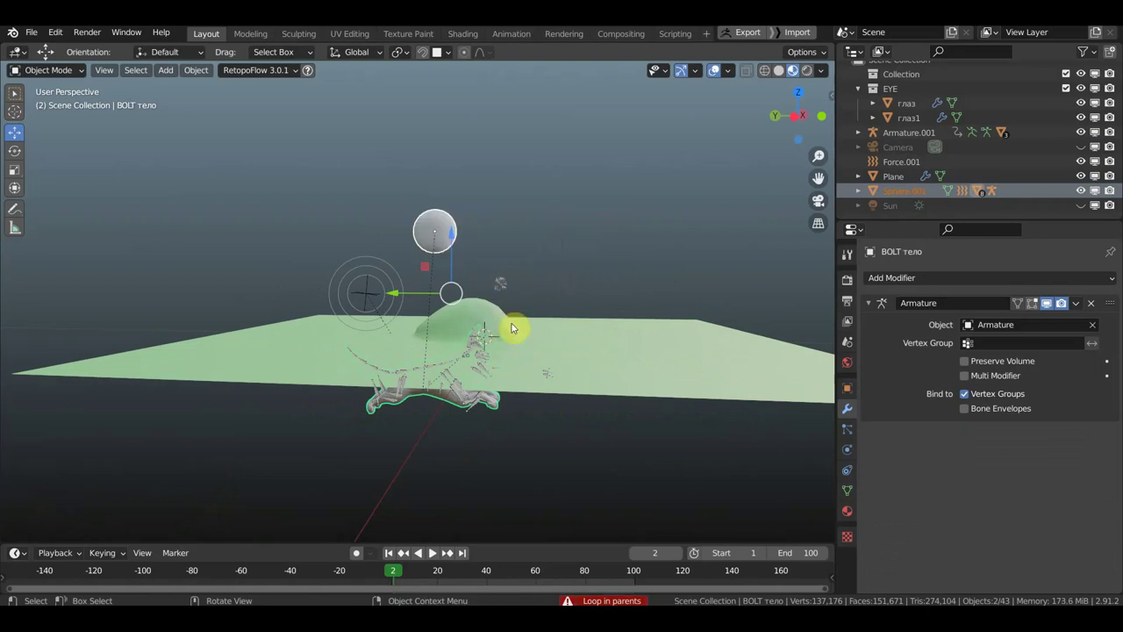
mouse_move(397, 294)
left_mouse_down()
mouse_move(709, 318)
mouse_move(152, 326)
mouse_move(414, 358)
left_mouse_up()
Move Sphere.001 to -13.427 m along Y, carrying the dog rig and ground hill with it
left_click(438, 231)
mouse_move(438, 231)
left_mouse_down()
mouse_move(745, 222)
mouse_move(55, 236)
mouse_move(647, 276)
mouse_move(595, 290)
left_mouse_up()
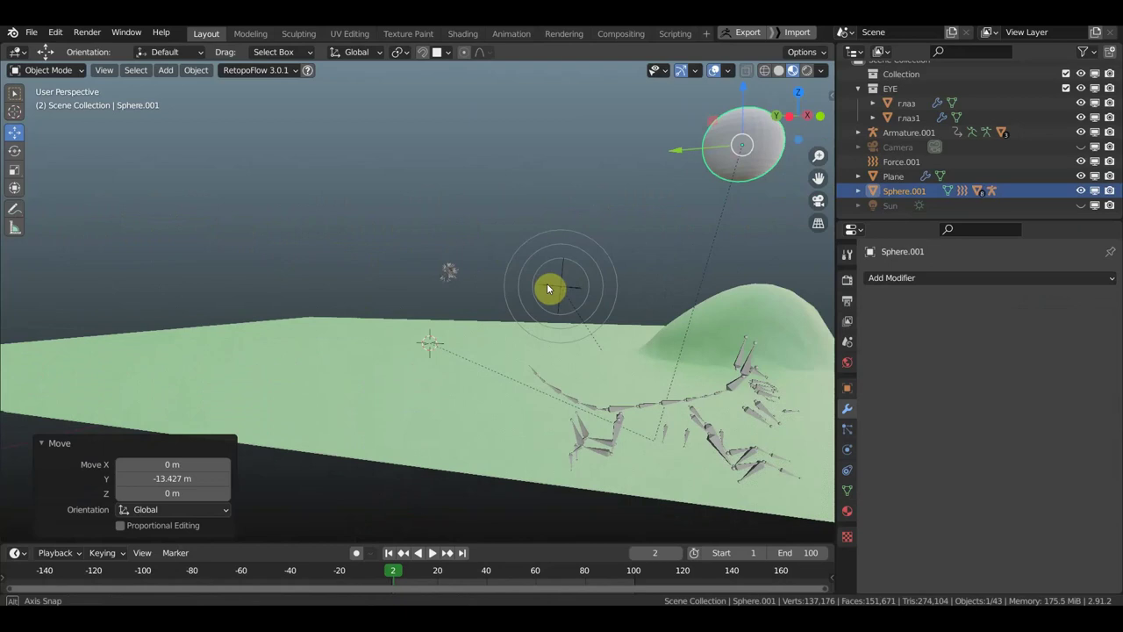